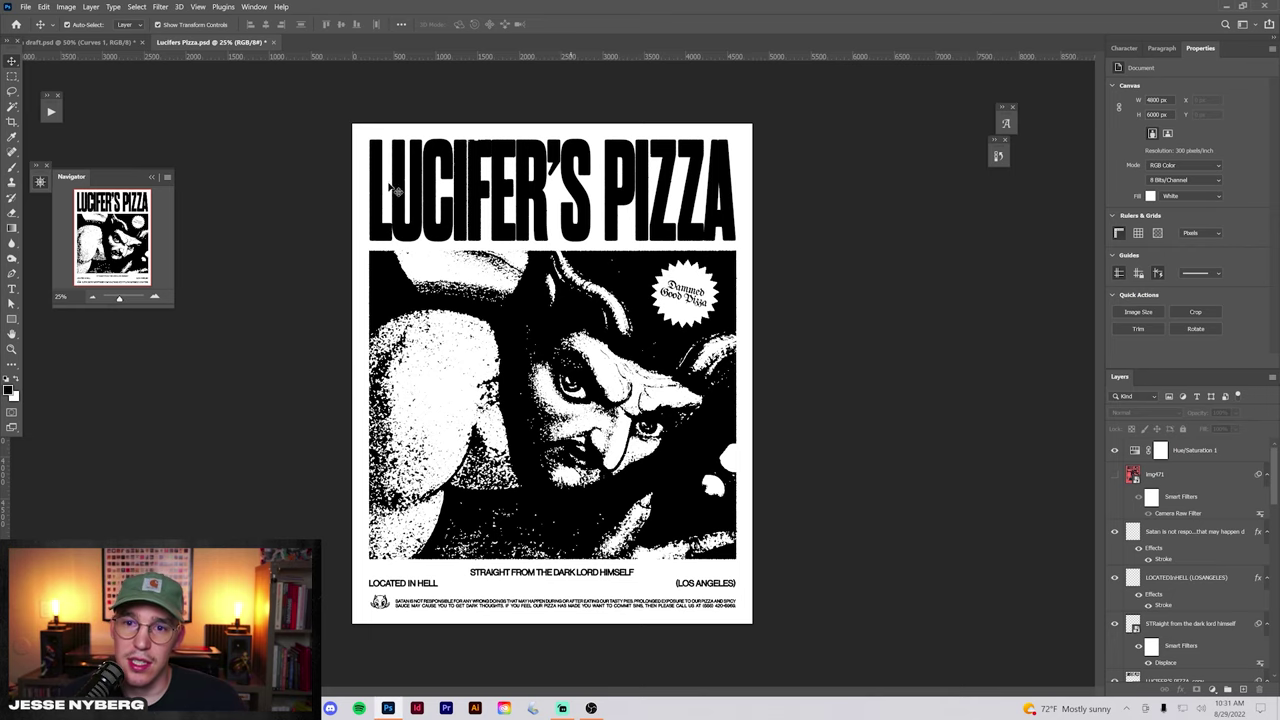
# Step: Inspect the black-and-white Lucifer's Pizza poster up close, then start printing it from the File menu
pyautogui.hotkey('ctrl', '+')
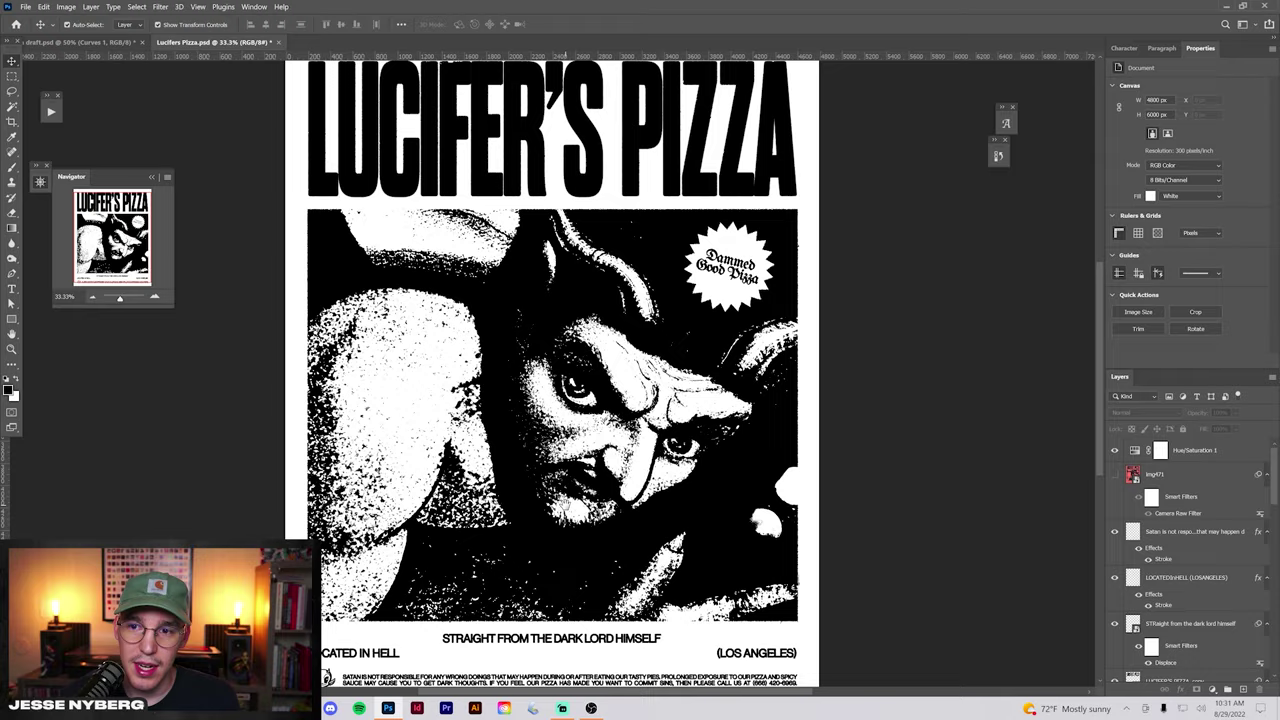
pyautogui.moveTo(914, 395); pyautogui.dragTo(920, 463)
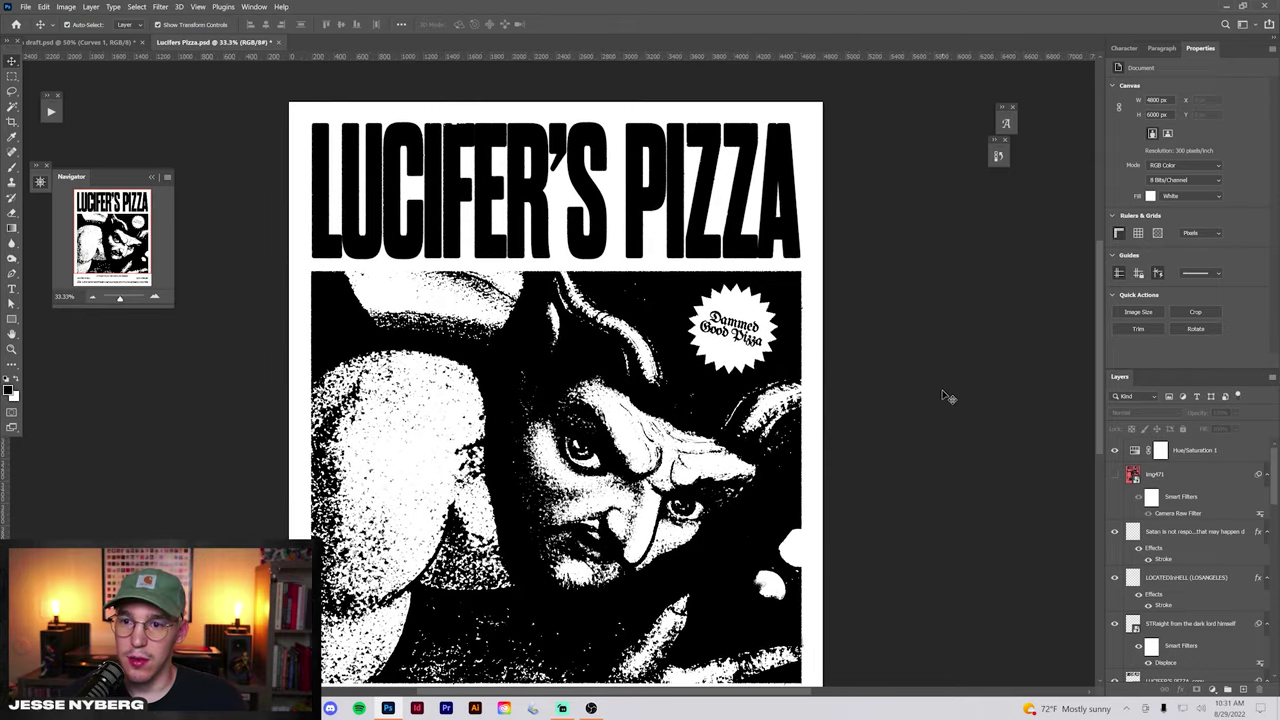
pyautogui.hotkey('ctrl', '-')
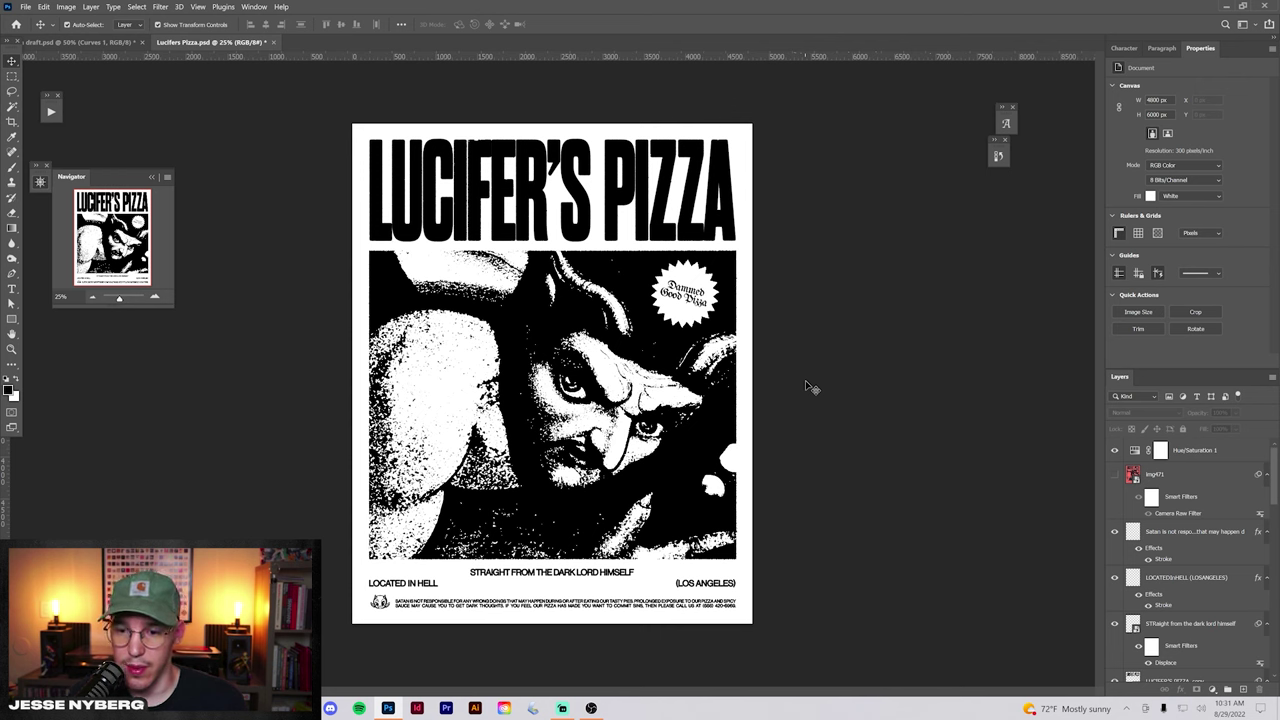
pyautogui.click(24, 9)
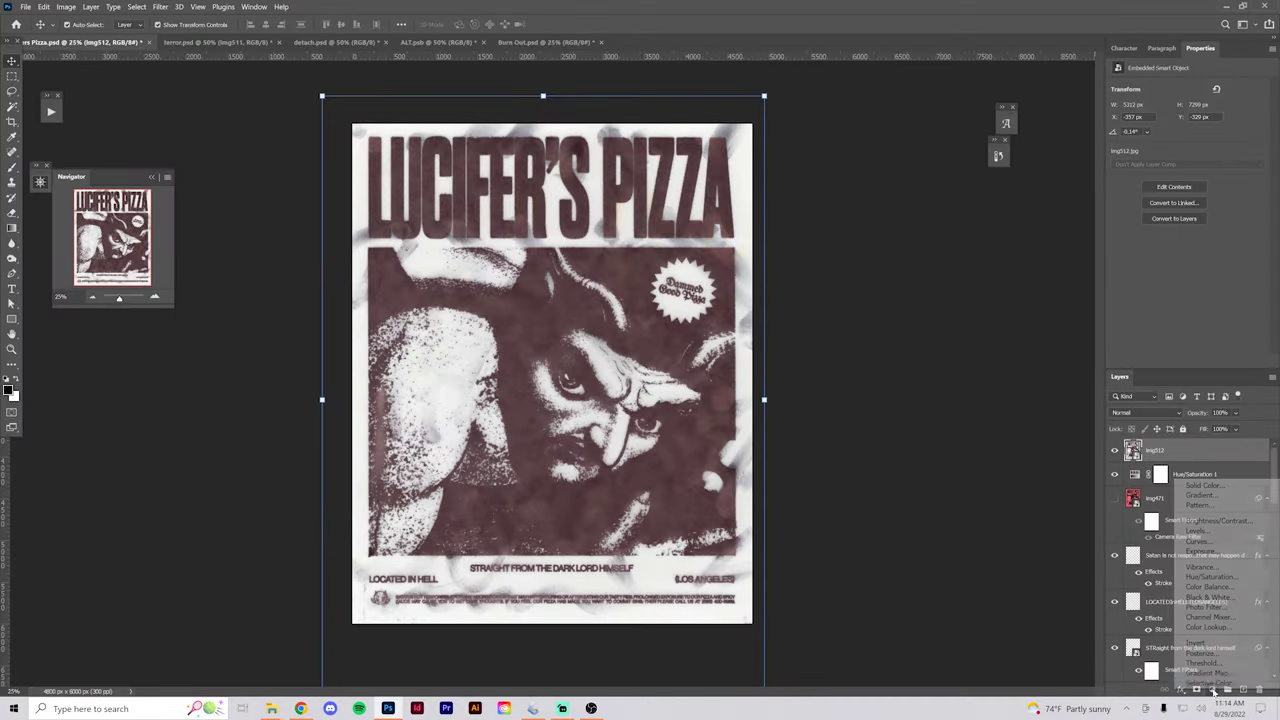
# Step: Add a reversed Gradient Map over the scan, trying red and yellow-green light ends before keeping white
pyautogui.click(1213, 673)
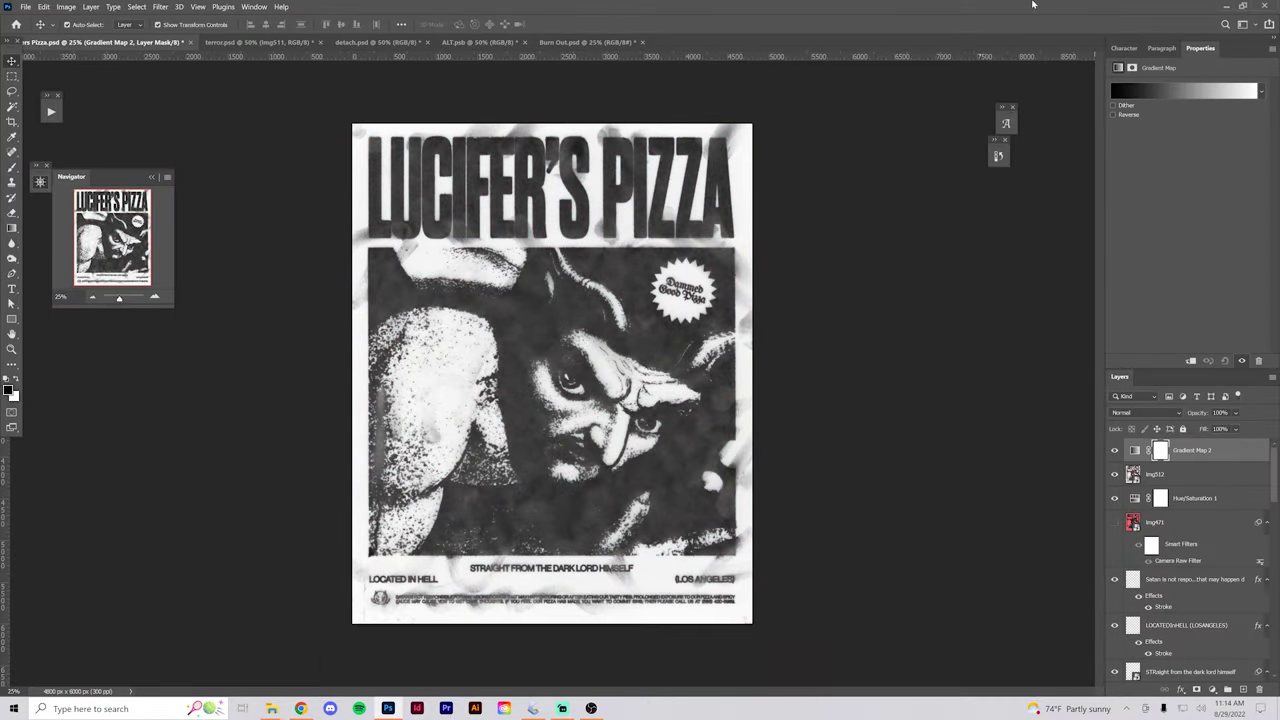
pyautogui.click(1113, 116)
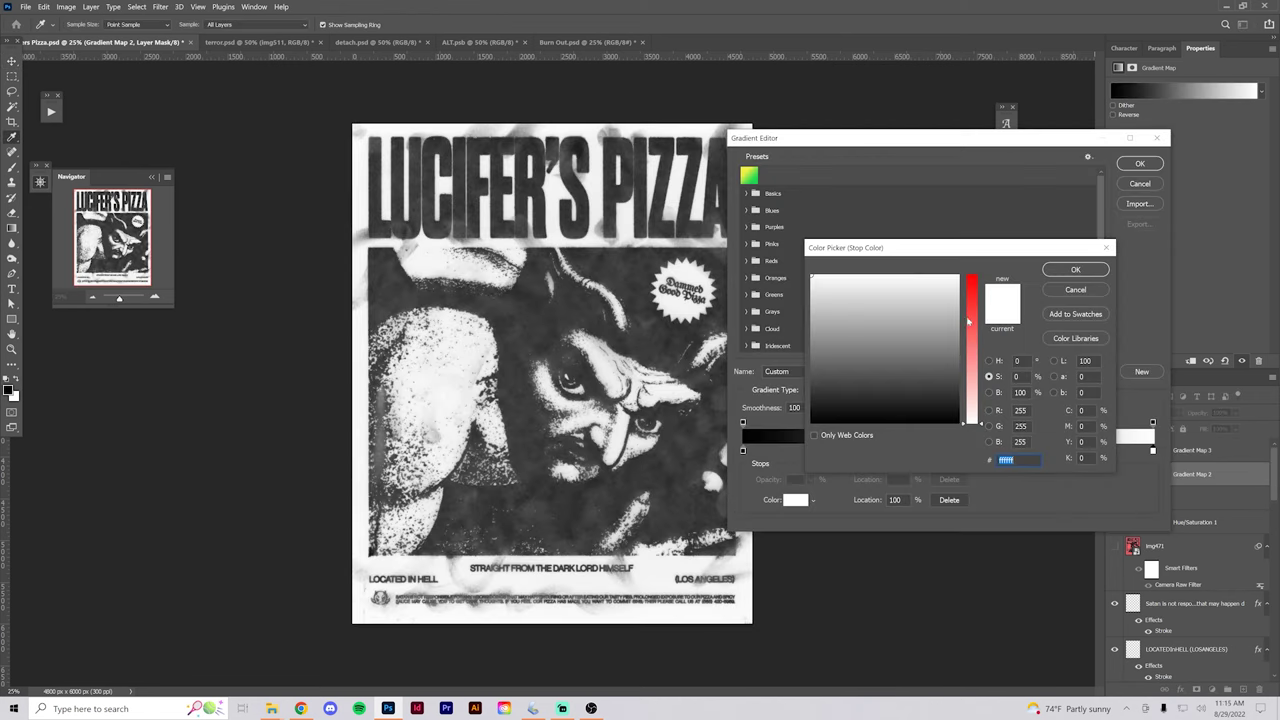
pyautogui.moveTo(970, 420); pyautogui.dragTo(968, 330)
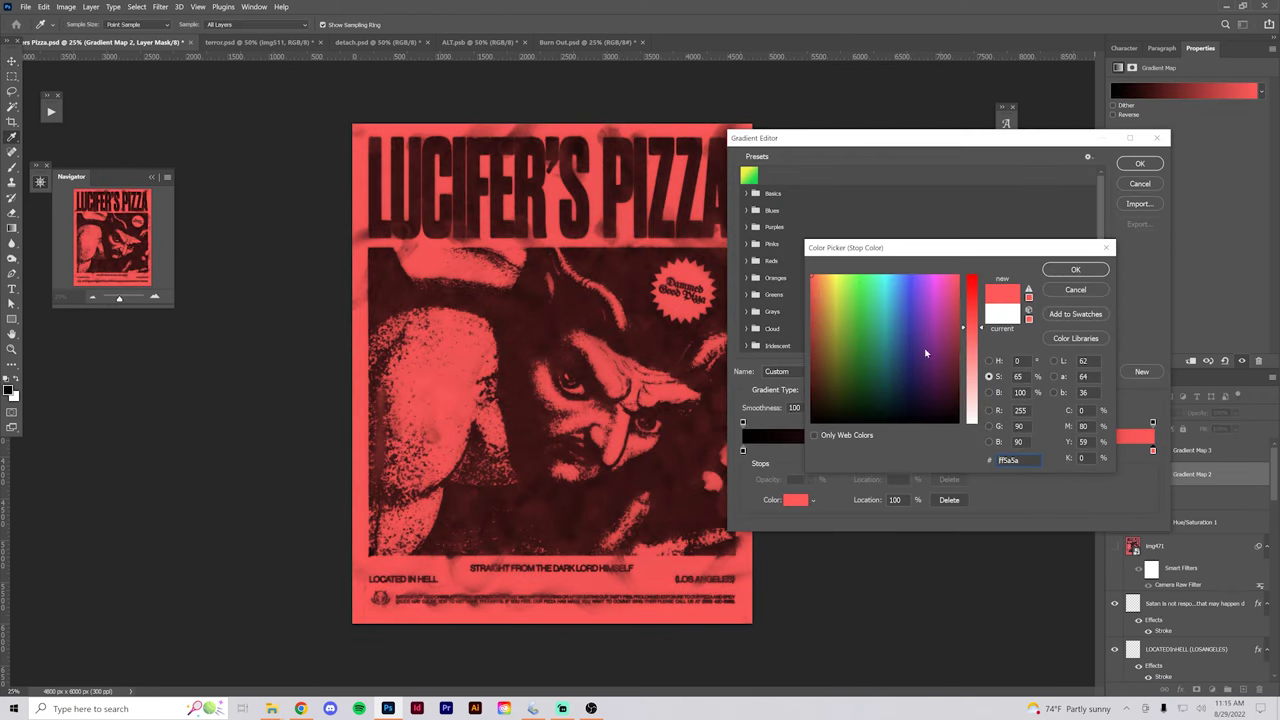
pyautogui.moveTo(861, 331)
pyautogui.mouseDown()
pyautogui.moveTo(838, 302)
pyautogui.moveTo(935, 285)
pyautogui.moveTo(844, 285)
pyautogui.mouseUp()
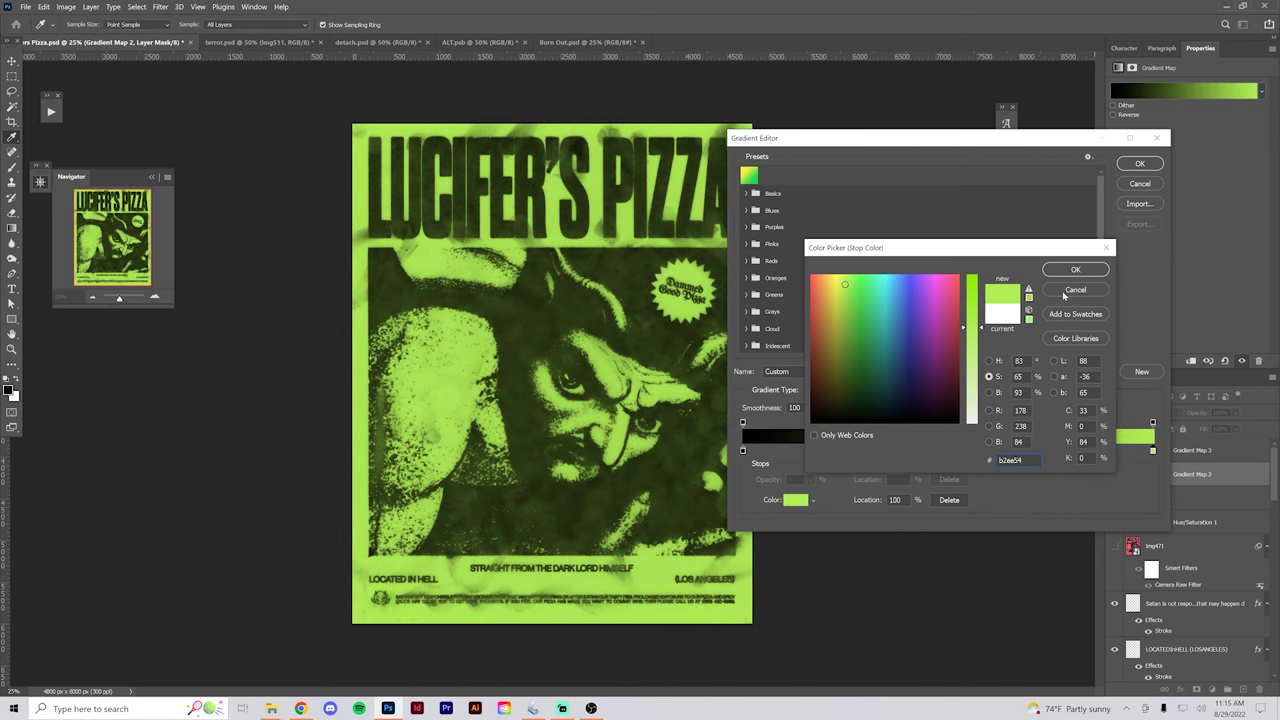
pyautogui.click(1065, 290)
# Step: Try bright green, darker green, orange and teal colours for the gradient's dark end
pyautogui.doubleClick(743, 450)
pyautogui.click(939, 288)
pyautogui.moveTo(971, 324); pyautogui.dragTo(977, 377)
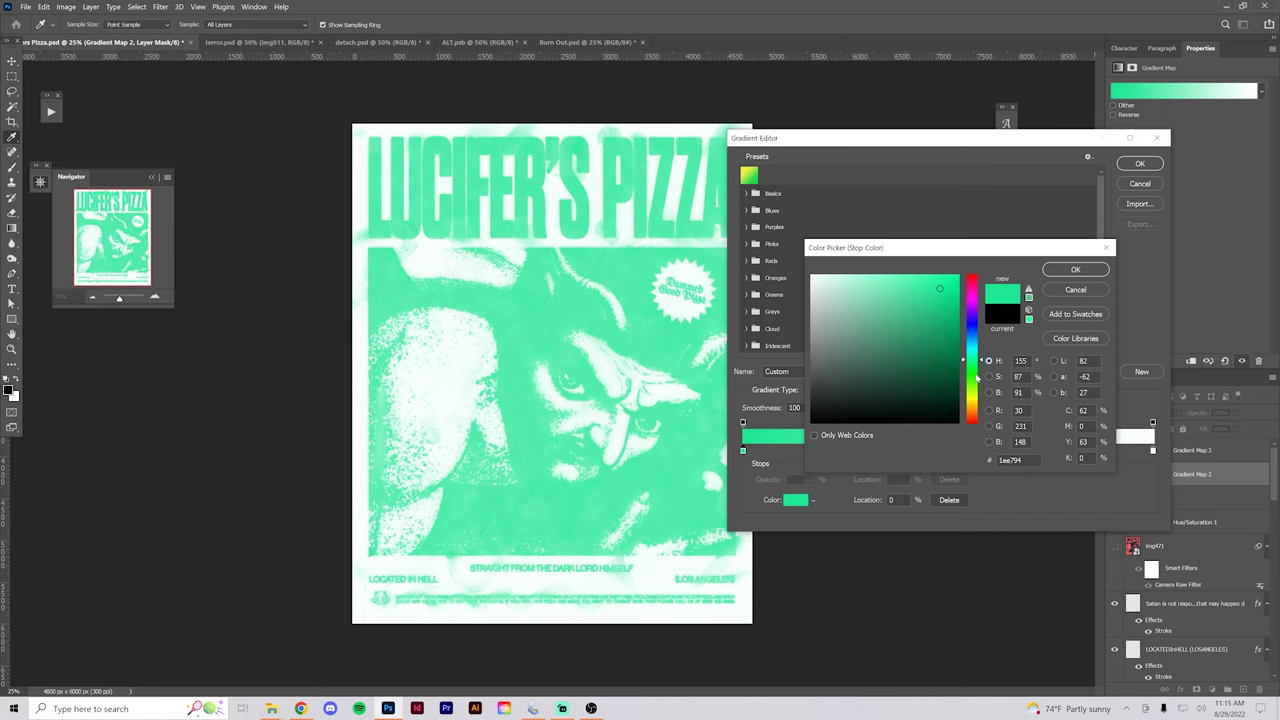
pyautogui.moveTo(939, 300); pyautogui.dragTo(945, 330)
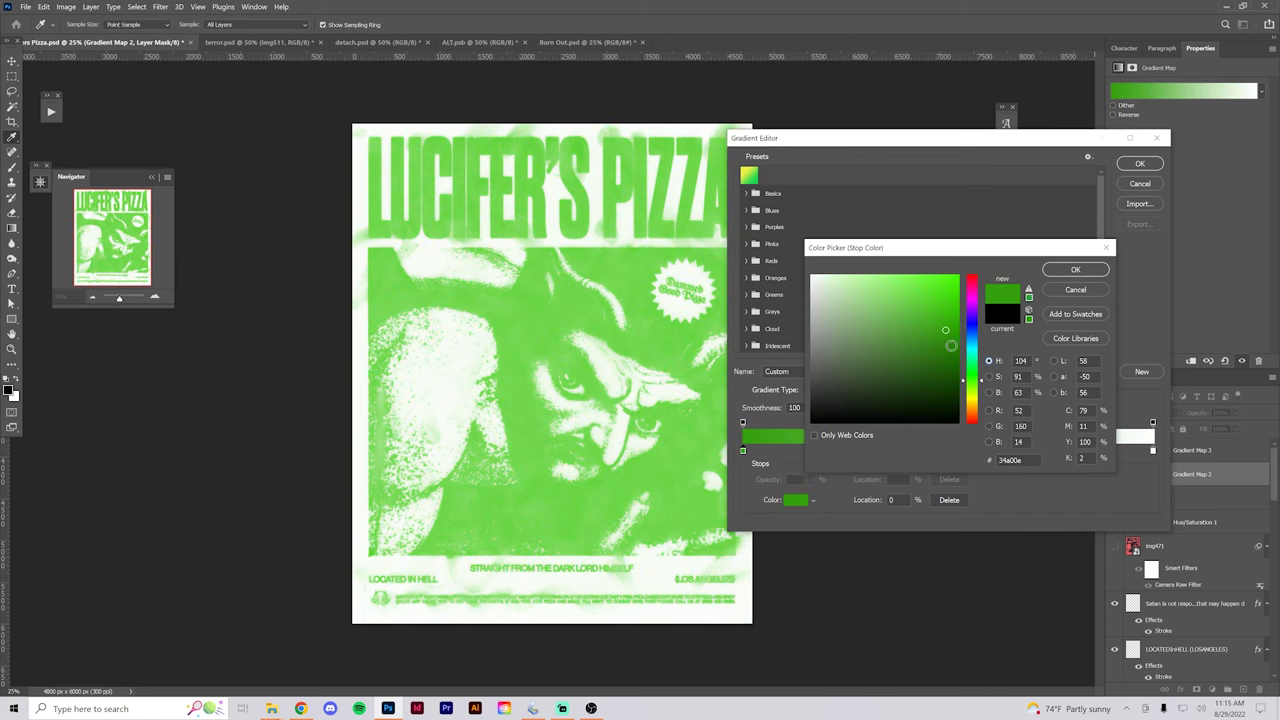
pyautogui.click(975, 412)
pyautogui.moveTo(977, 418); pyautogui.dragTo(976, 355)
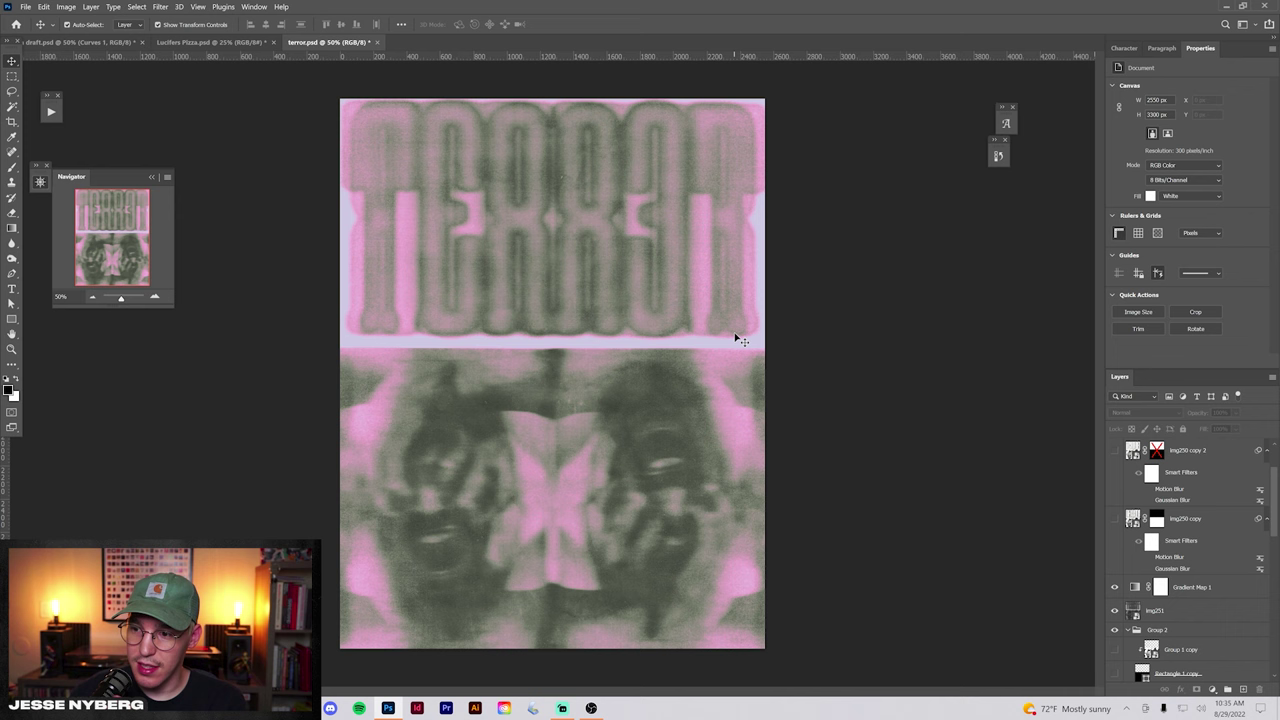
# Step: Solo the black-and-white photo layer, then the TERROR image, restoring the full pink-green composite after each
pyautogui.keyDown('alt'); pyautogui.click(1110, 525); pyautogui.keyUp('alt')
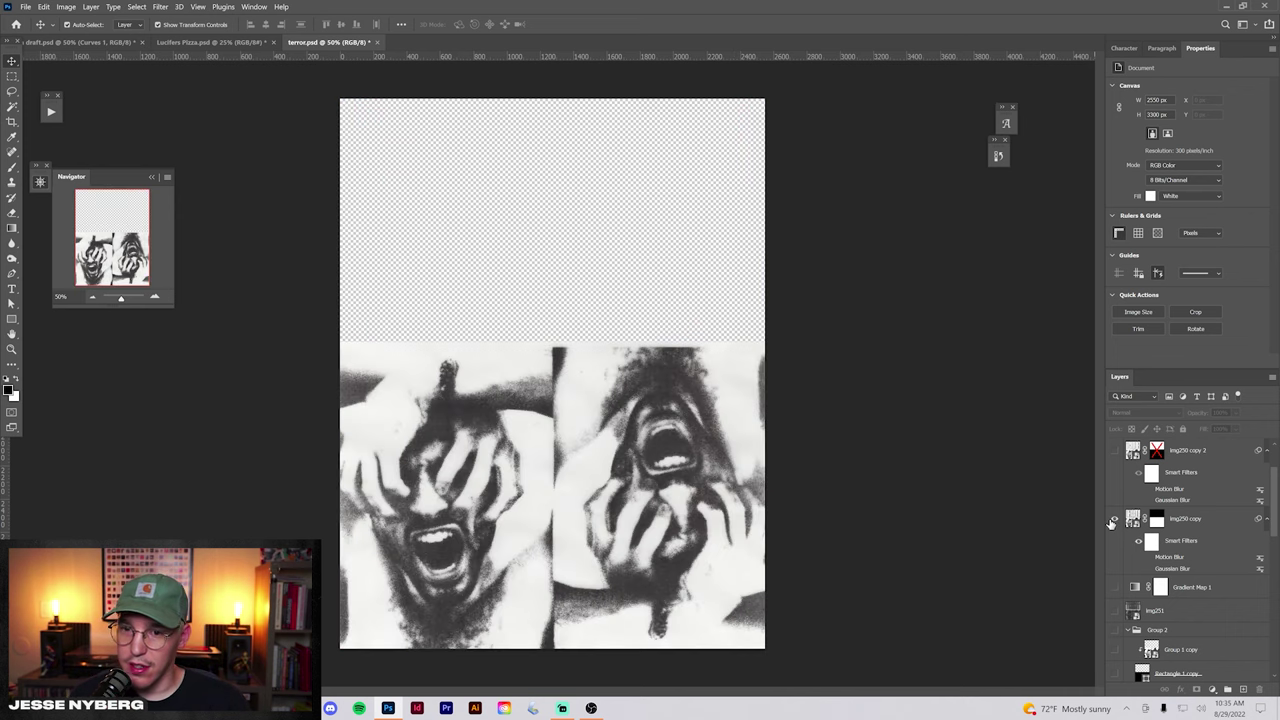
pyautogui.keyDown('alt'); pyautogui.click(1110, 522); pyautogui.keyUp('alt')
pyautogui.keyDown('alt'); pyautogui.click(1114, 451); pyautogui.keyUp('alt')
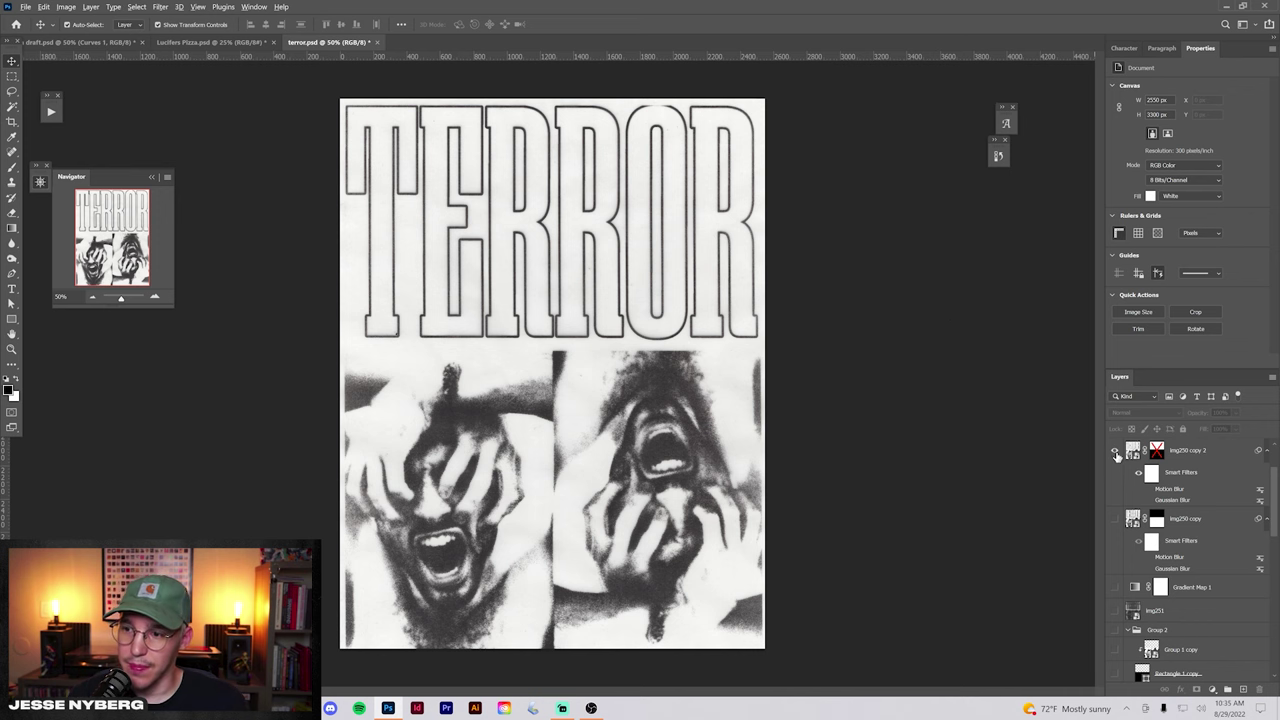
pyautogui.keyDown('alt'); pyautogui.click(1116, 452); pyautogui.keyUp('alt')
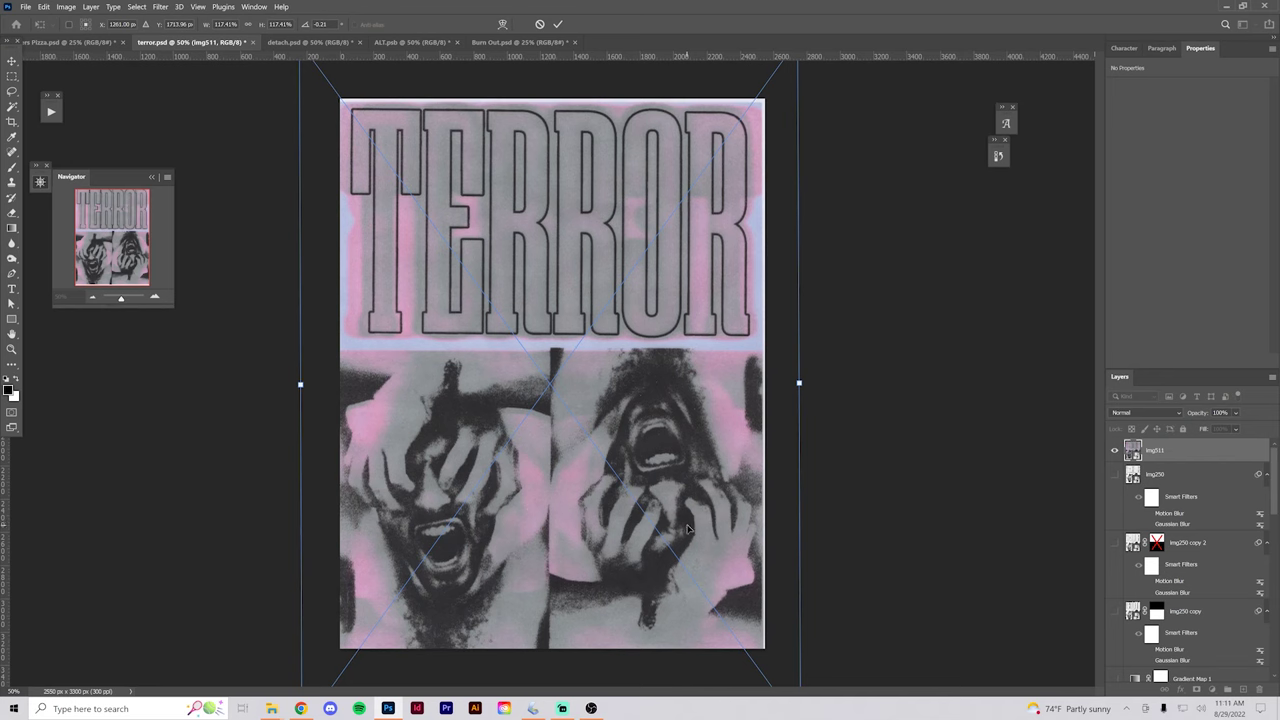
# Step: Enlarge the TERROR scan to cover the canvas and apply a Camera Raw Dehaze adjustment
pyautogui.moveTo(799, 385); pyautogui.dragTo(806, 372)
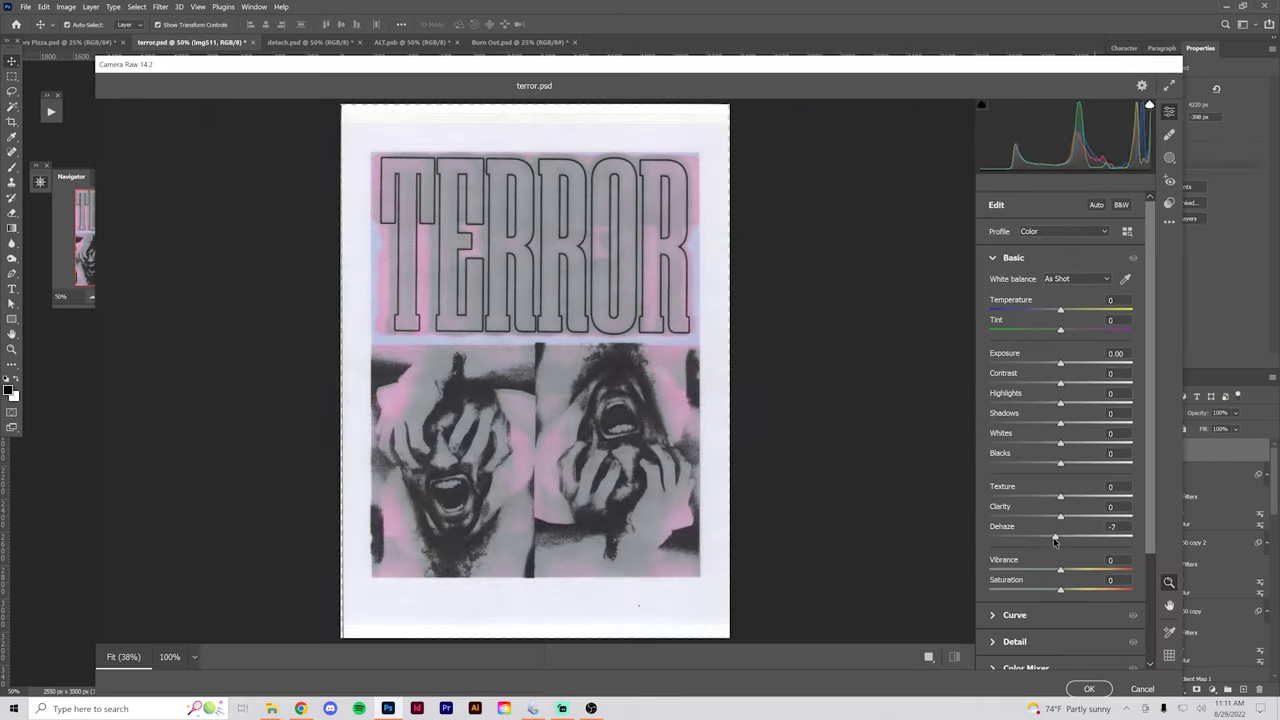
pyautogui.moveTo(1060, 537)
pyautogui.mouseDown()
pyautogui.moveTo(1035, 537)
pyautogui.moveTo(1128, 548)
pyautogui.moveTo(1081, 540)
pyautogui.mouseUp()
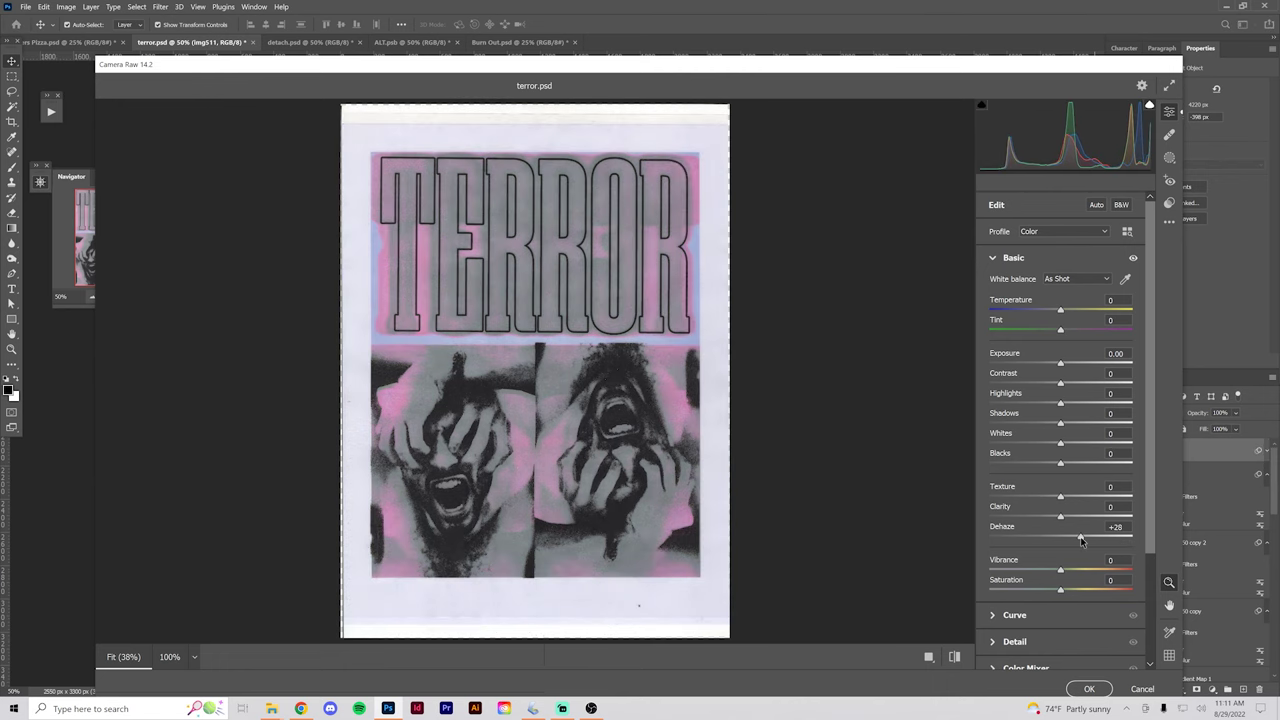
pyautogui.click(1090, 689)
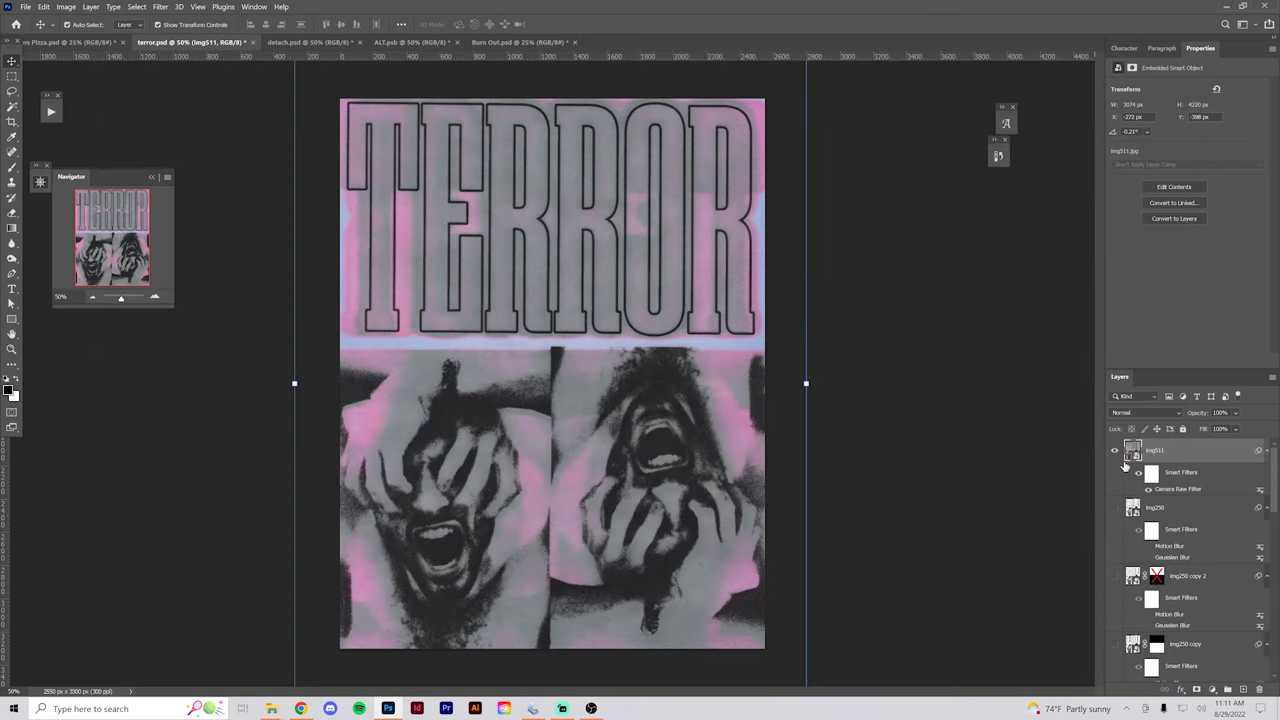
# Step: Toggle the Camera Raw smart filter off and on twice to compare the result
pyautogui.click(1138, 474)
pyautogui.click(1138, 474)
pyautogui.click(1138, 474)
pyautogui.click(1138, 474)
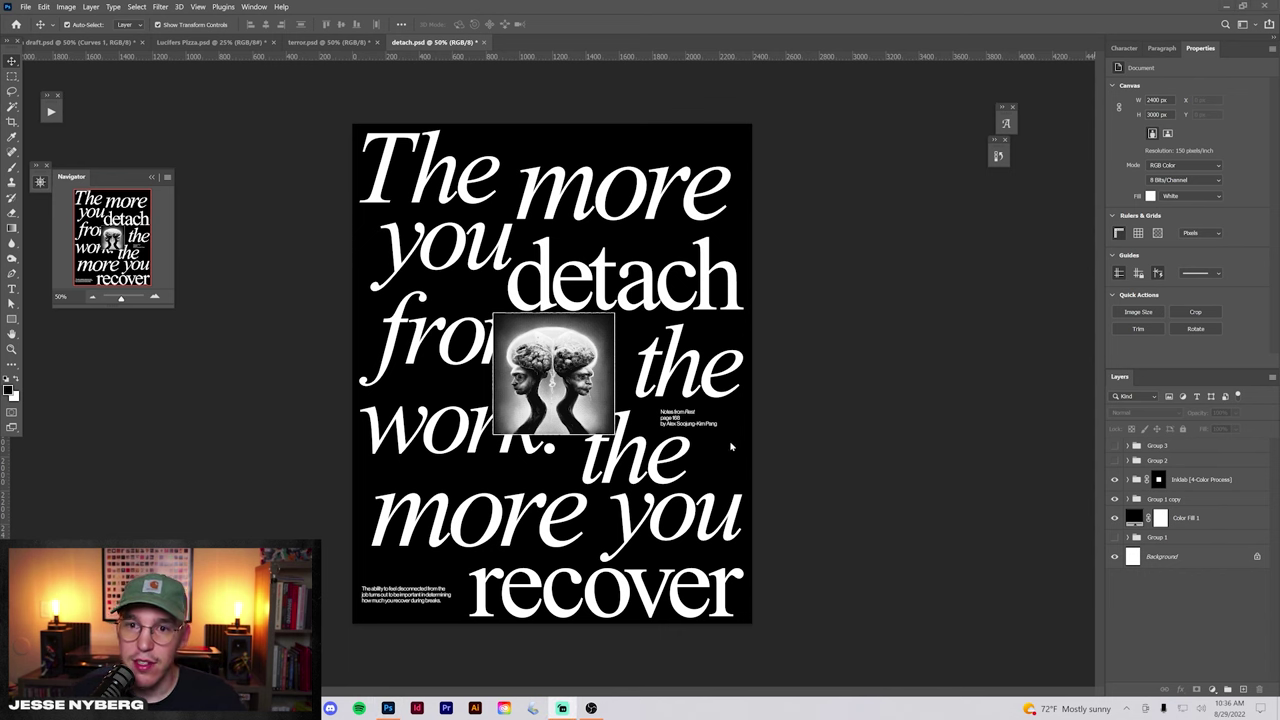
# Step: Focus the detach.psd window and expand Group 1 copy holding the quote's word layers
pyautogui.click(889, 491)
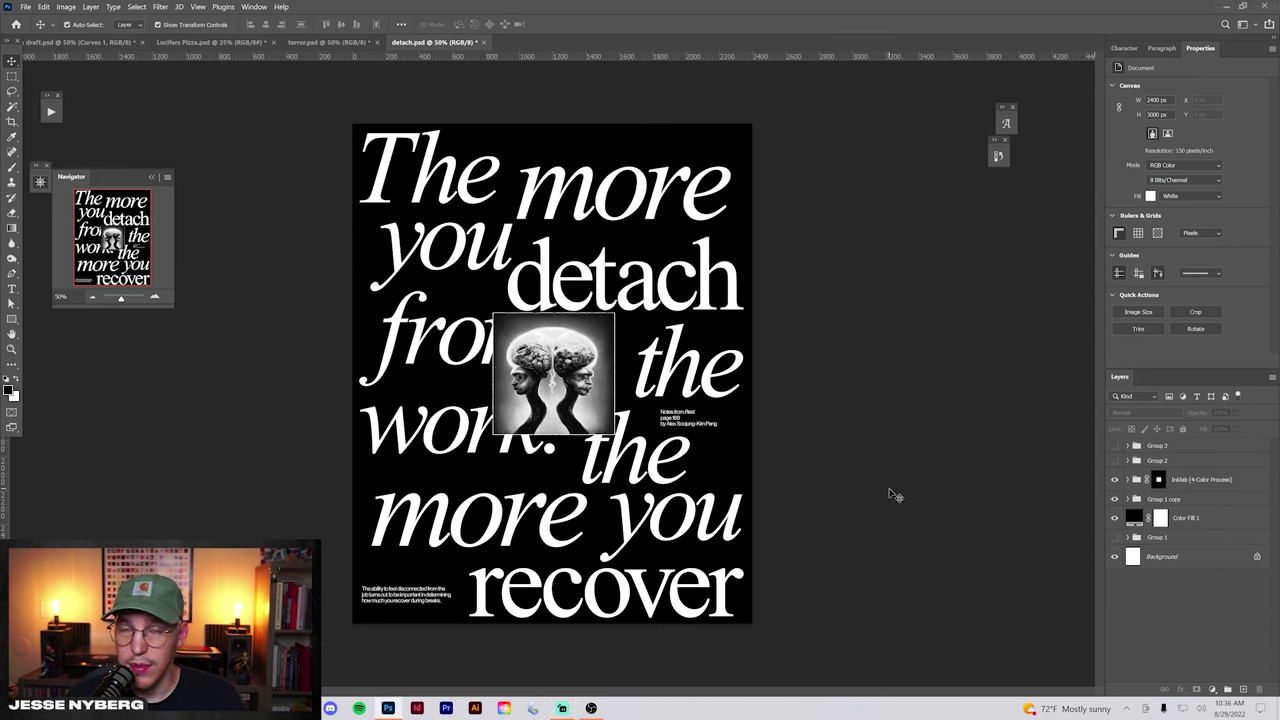
pyautogui.click(1128, 498)
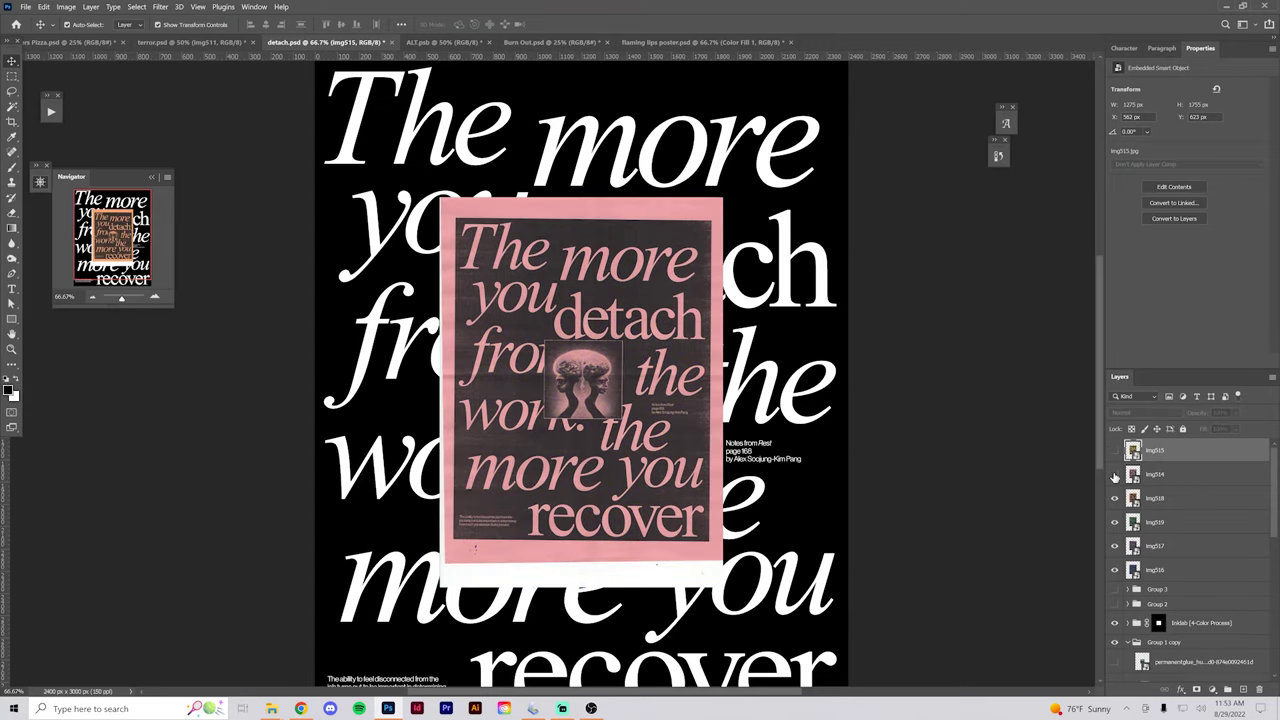
# Step: Compare the pink, green and blue versions, then zoom in on the yellow poster's lower-left lettering
pyautogui.moveTo(1110, 499); pyautogui.dragTo(1114, 451)
pyautogui.hotkey('ctrl', '+')
pyautogui.hotkey('ctrl', '+')
pyautogui.hotkey('ctrl', '+')
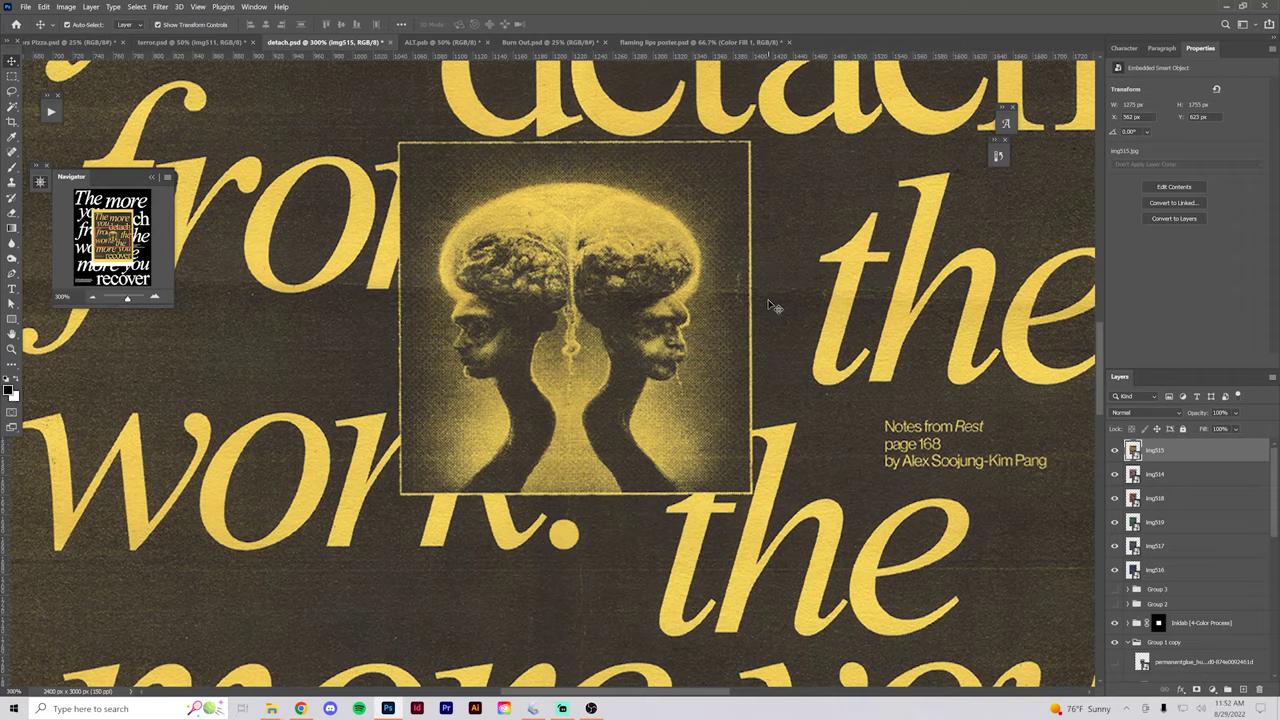
pyautogui.moveTo(775, 307); pyautogui.dragTo(700, 385)
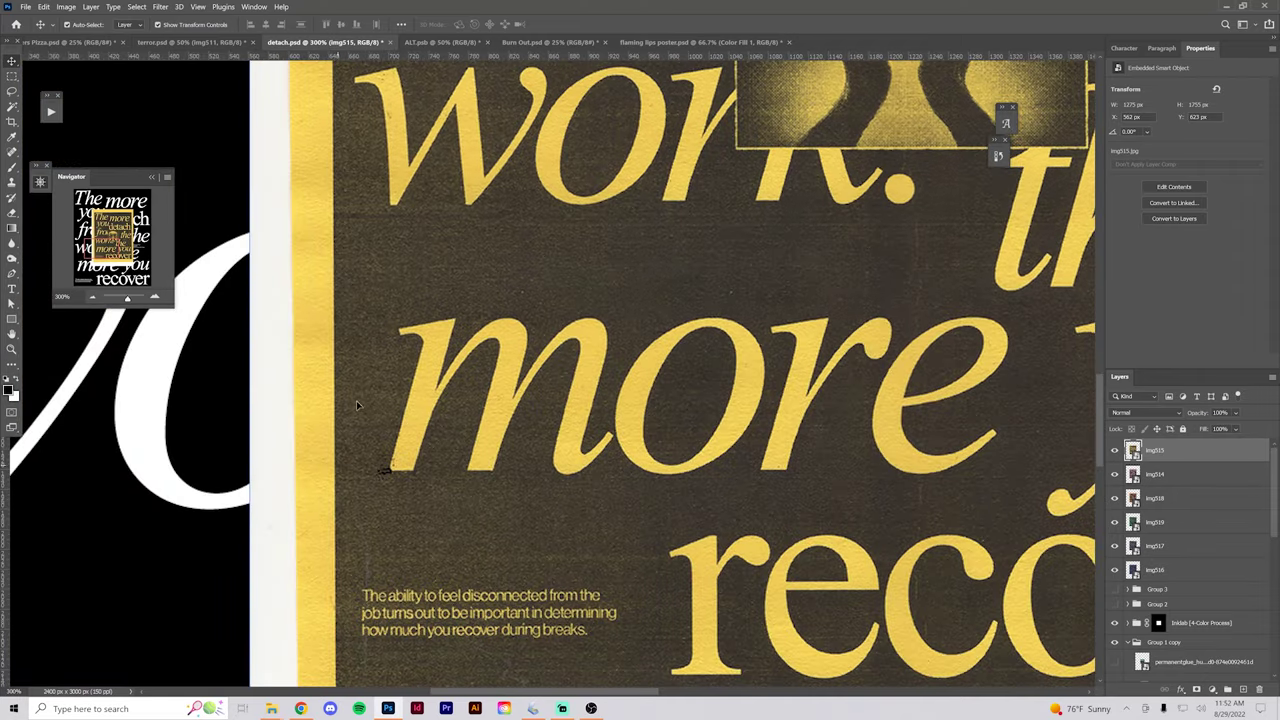
pyautogui.scroll(5, 357, 405)
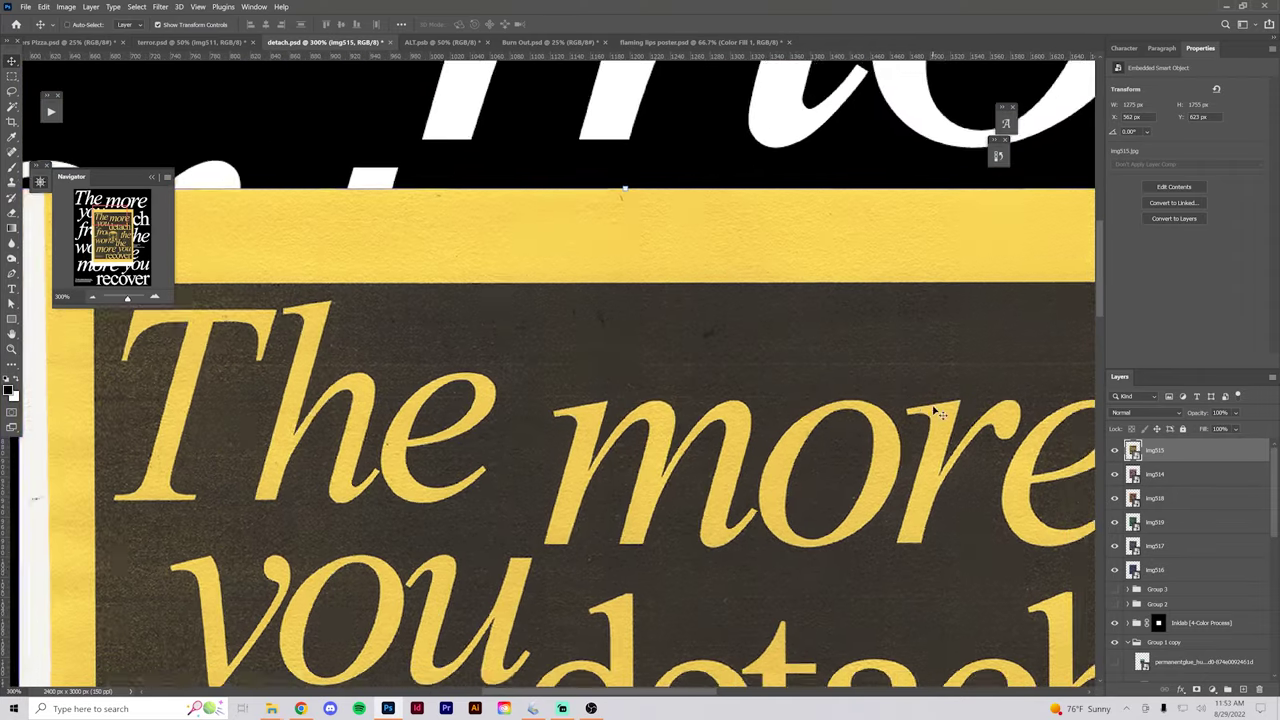
pyautogui.hotkey('ctrl', '-')
pyautogui.hotkey('ctrl', '-')
pyautogui.hotkey('ctrl', '-')
pyautogui.hotkey('ctrl', '-')
# Step: Add a Curves adjustment layer that darkens the yellow poster's shadows
pyautogui.click(1212, 690)
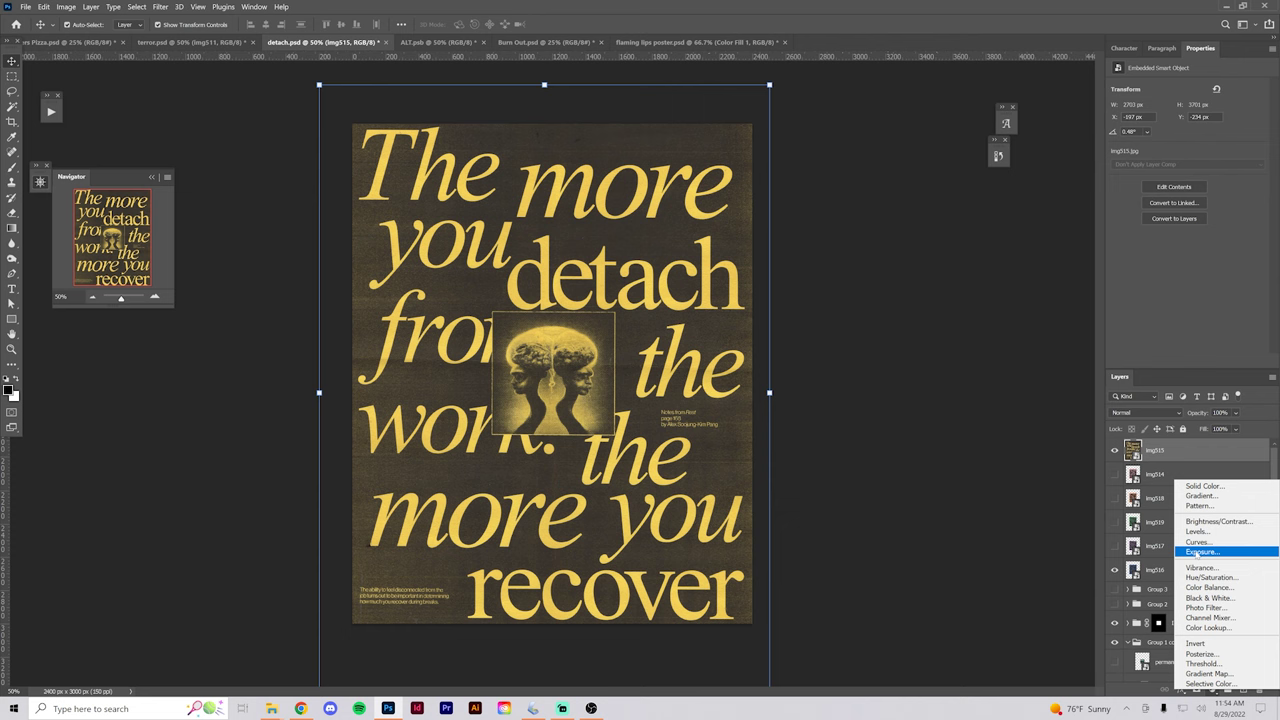
pyautogui.click(1197, 541)
pyautogui.moveTo(1151, 224); pyautogui.dragTo(1152, 228)
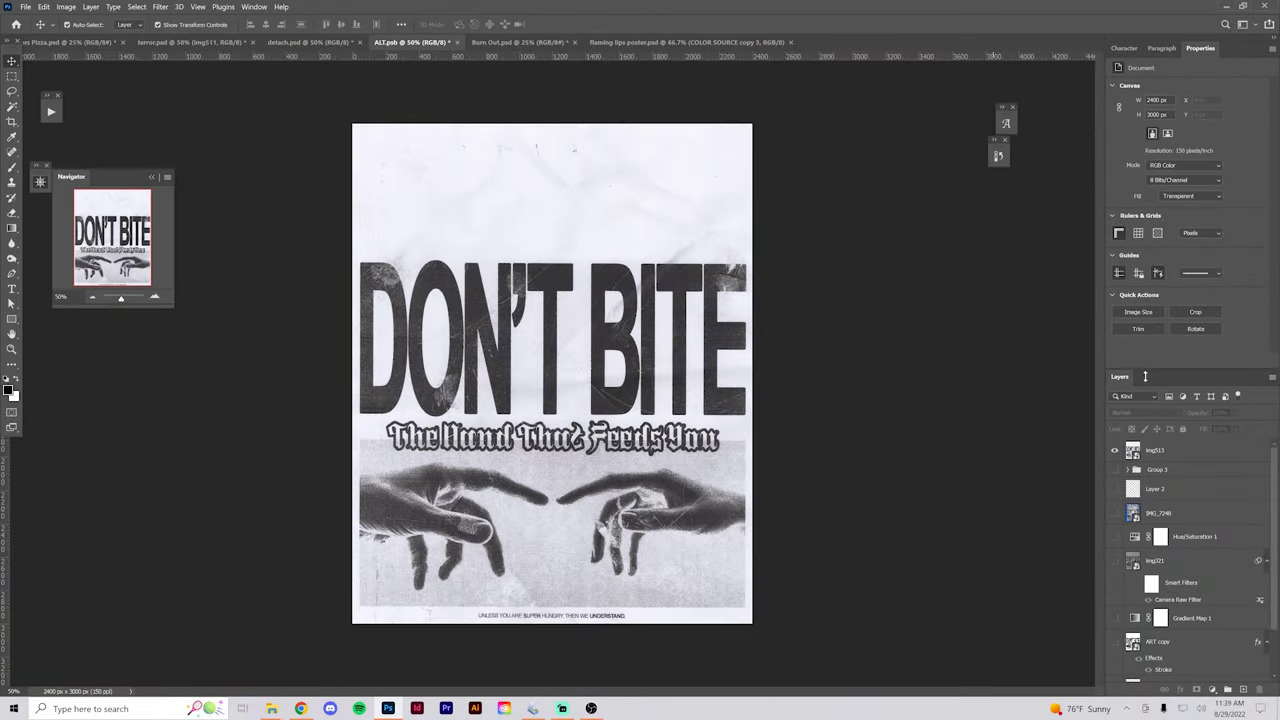
# Step: Select the img513 scan layer and add a Curves adjustment above it that darkens DON'T BITE
pyautogui.click(1158, 450)
pyautogui.click(1212, 689)
pyautogui.click(1197, 539)
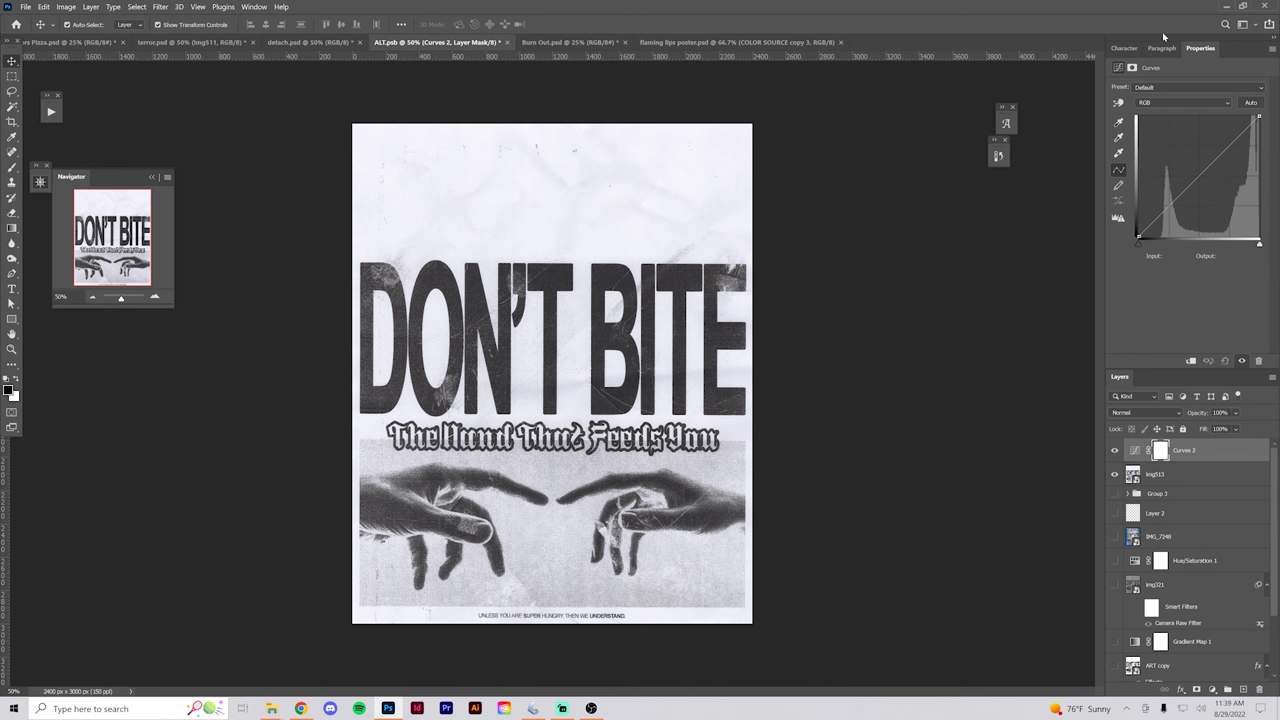
pyautogui.moveTo(1148, 224); pyautogui.dragTo(1150, 228)
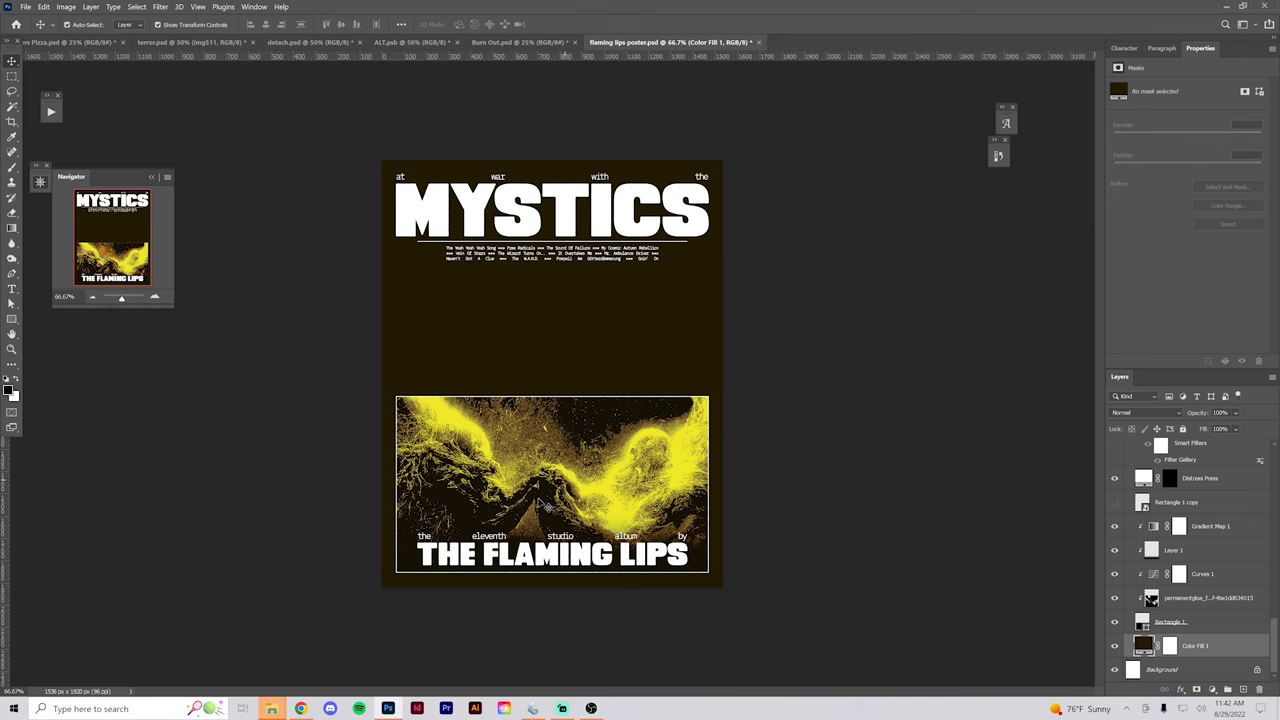
# Step: Set the Flaming Lips poster's print scale to 30%, giving a 6 × 4.8 inch print
pyautogui.hotkey('ctrl', 'p')
pyautogui.write('40')
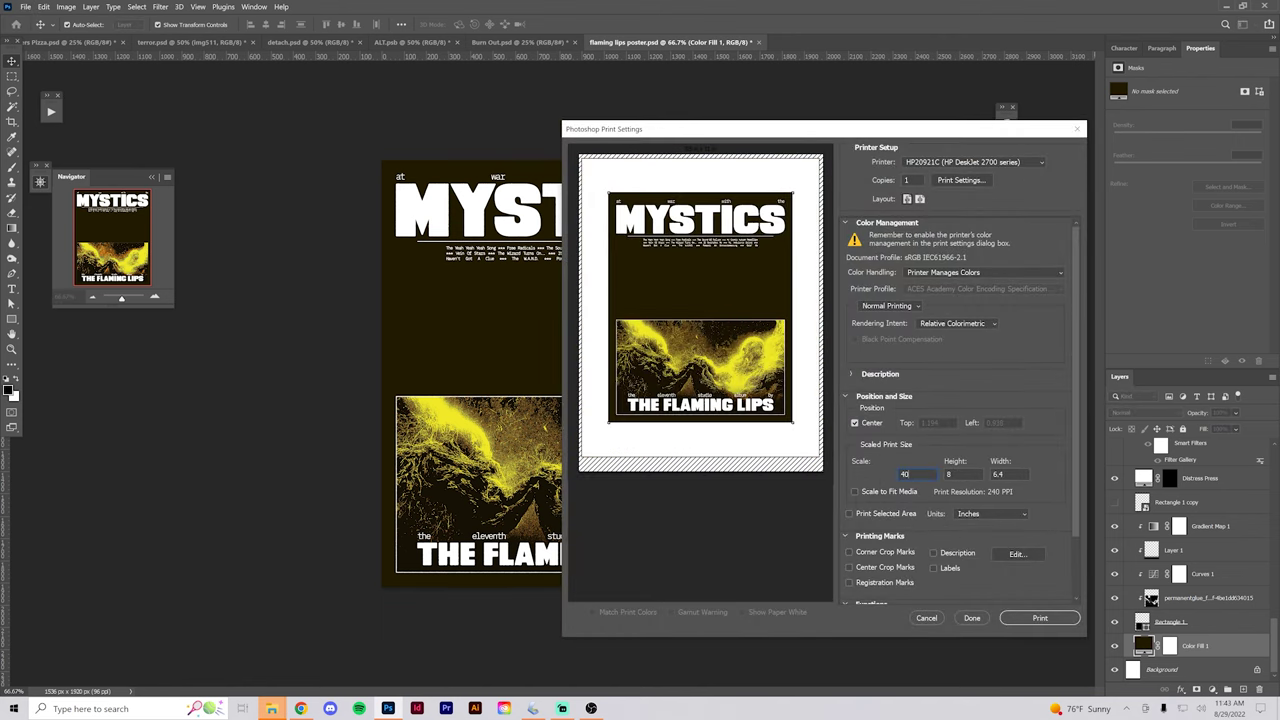
pyautogui.moveTo(857, 467); pyautogui.dragTo(849, 467)
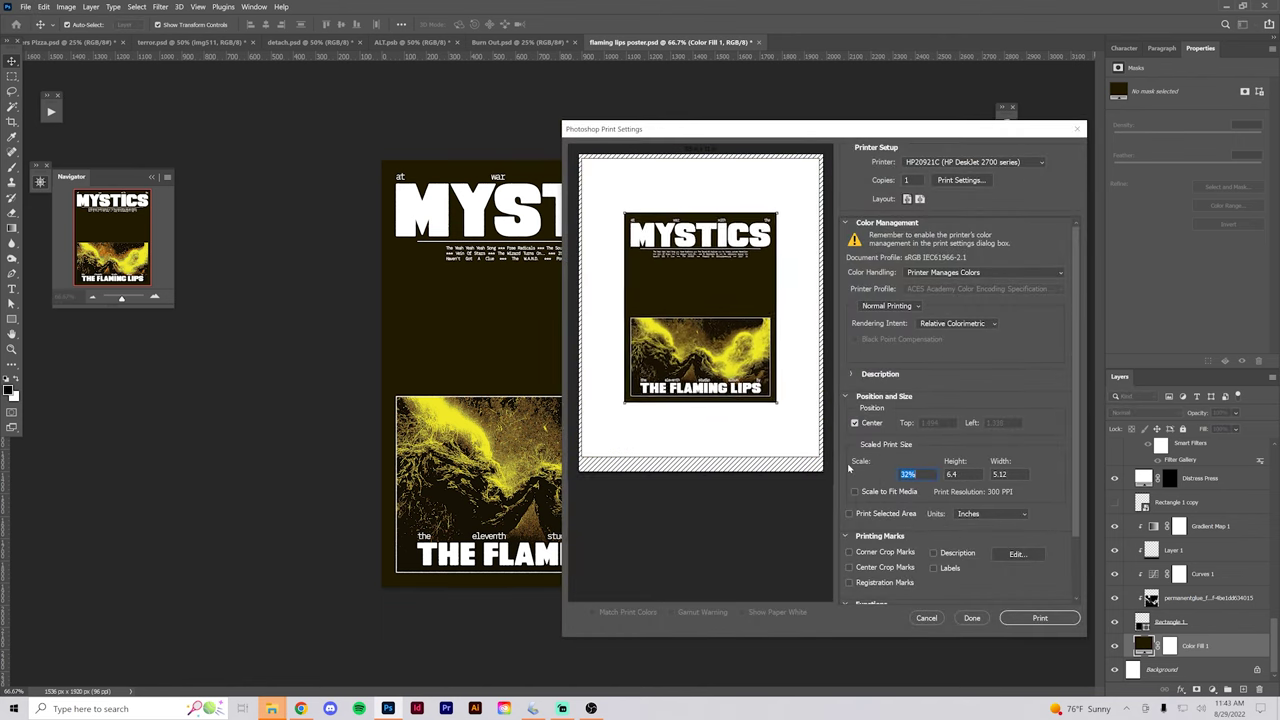
pyautogui.press('Down')
pyautogui.press('Down')
pyautogui.press('Down')
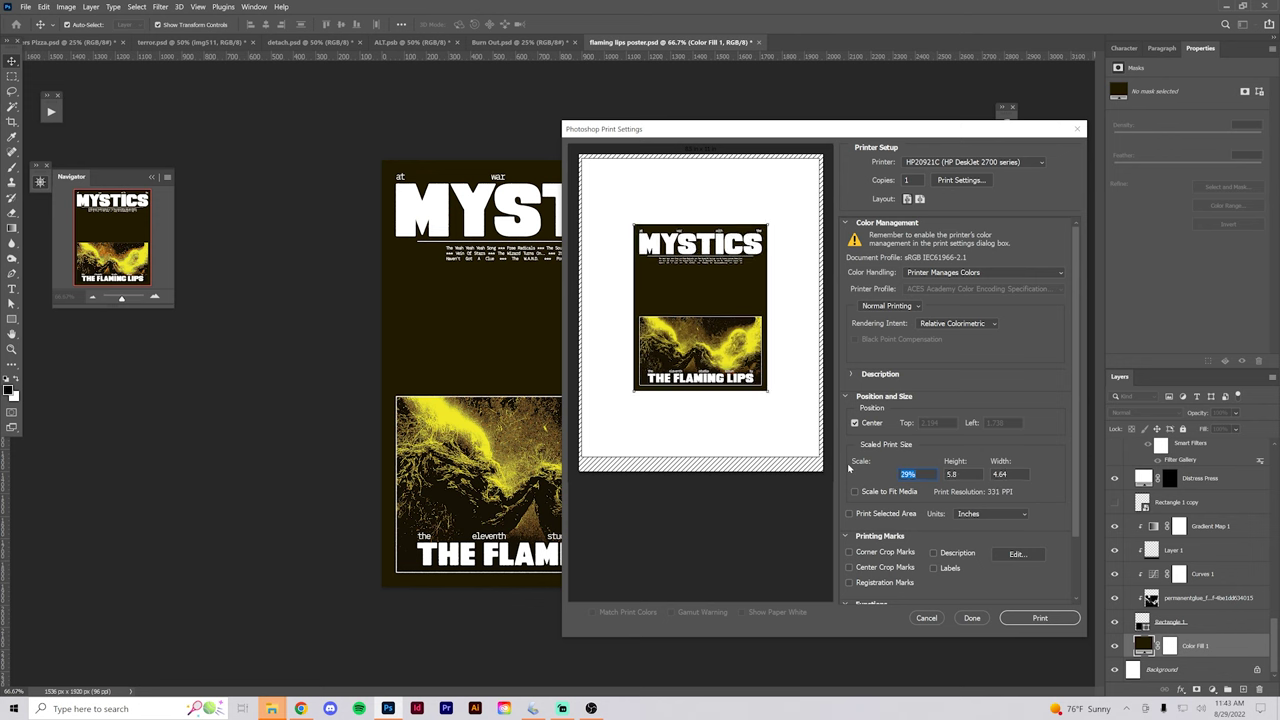
pyautogui.press('Up')
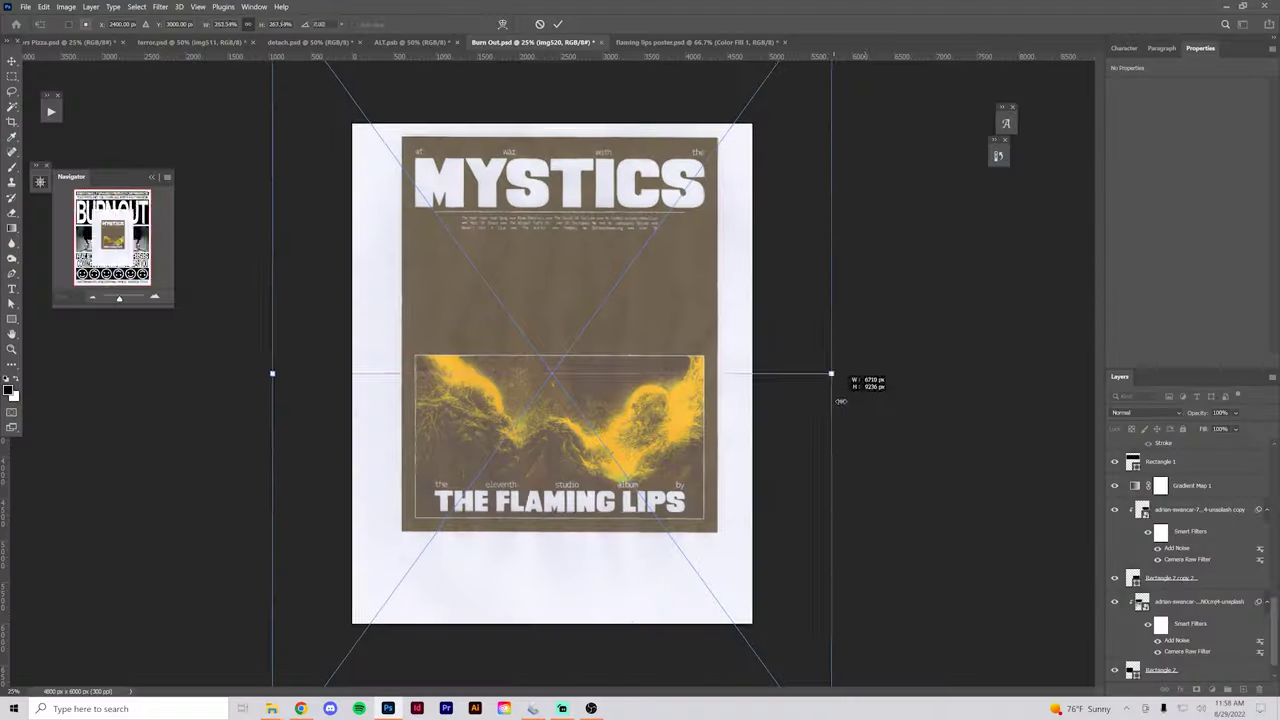
# Step: Stretch the scanned Flaming Lips print wider across the canvas and commit the placement
pyautogui.moveTo(836, 372); pyautogui.dragTo(897, 405)
pyautogui.press('Return')
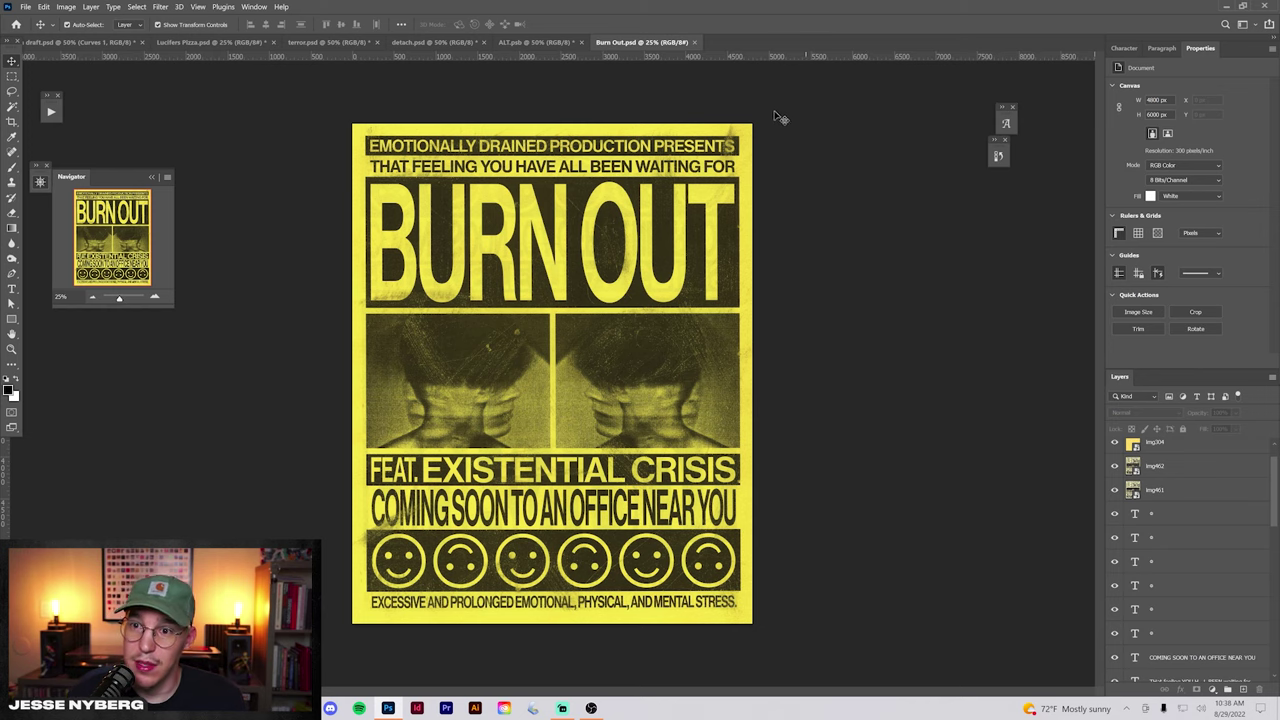
# Step: Add a Hue/Saturation layer, then hide the yellow tint so BURN OUT shows plain black and white
pyautogui.hotkey('ctrl', 'z')
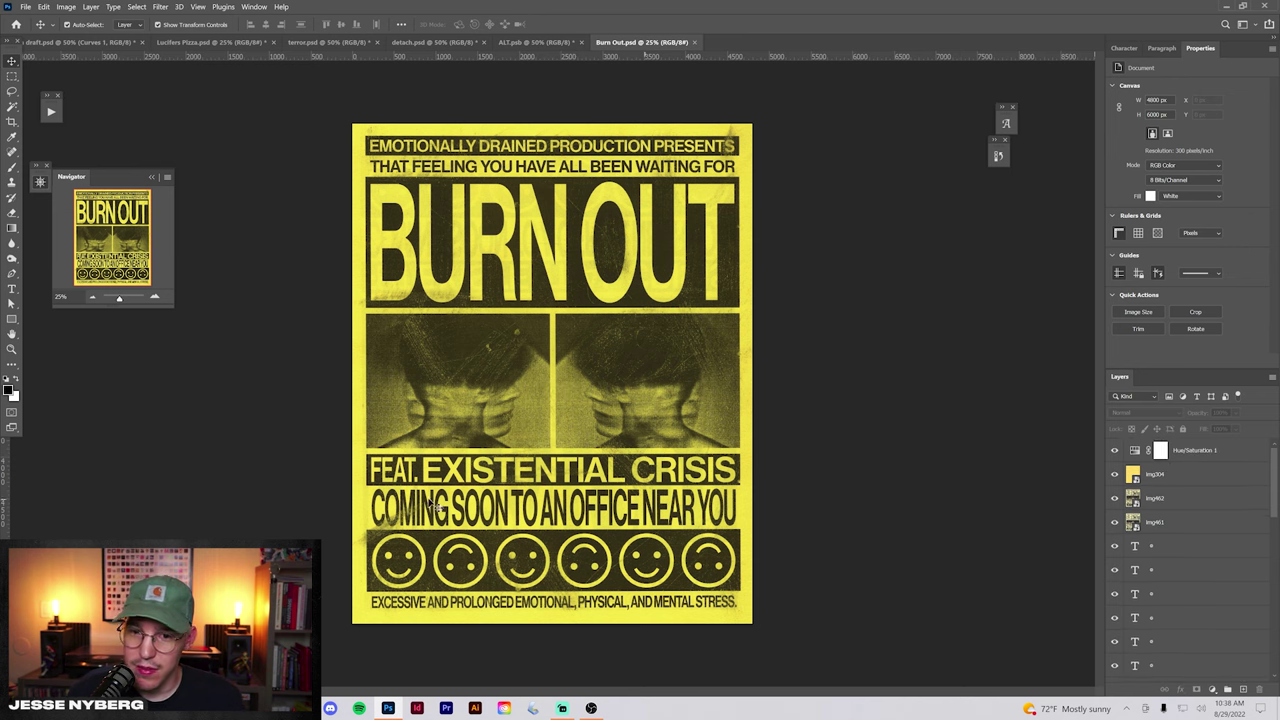
pyautogui.moveTo(627, 422); pyautogui.dragTo(577, 341)
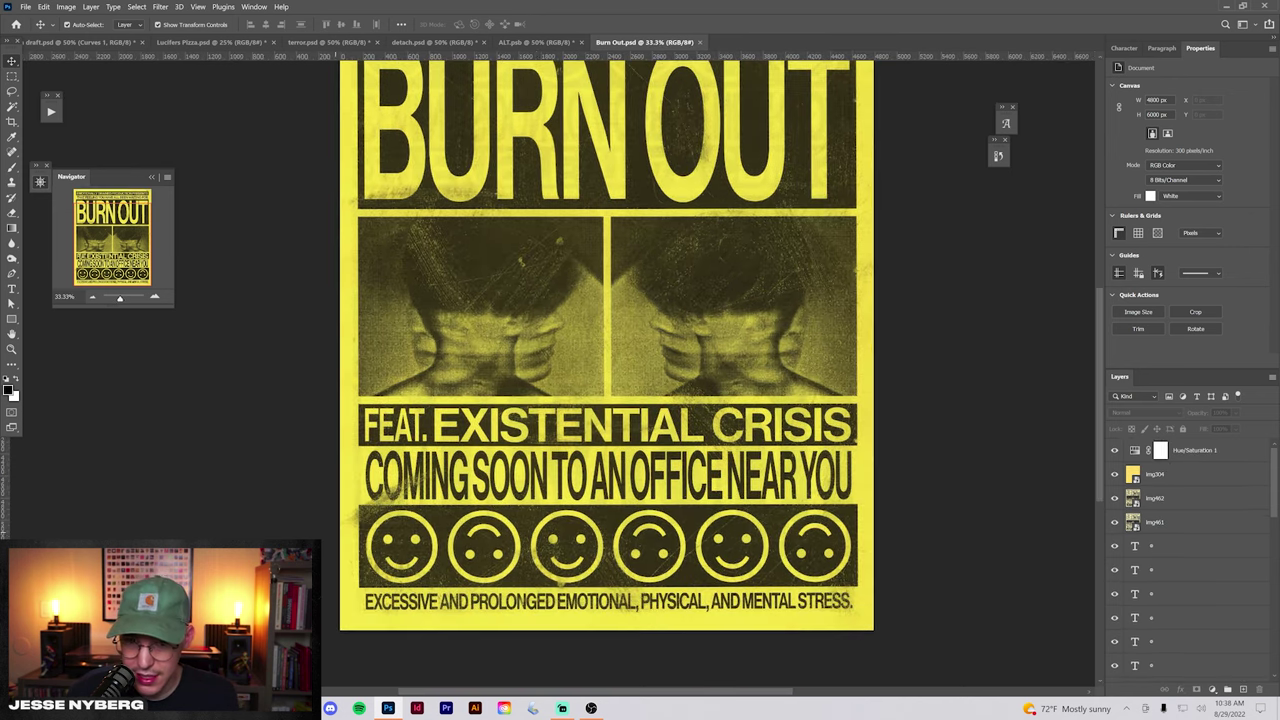
pyautogui.moveTo(516, 431); pyautogui.dragTo(474, 492)
pyautogui.hotkey('ctrl', '-')
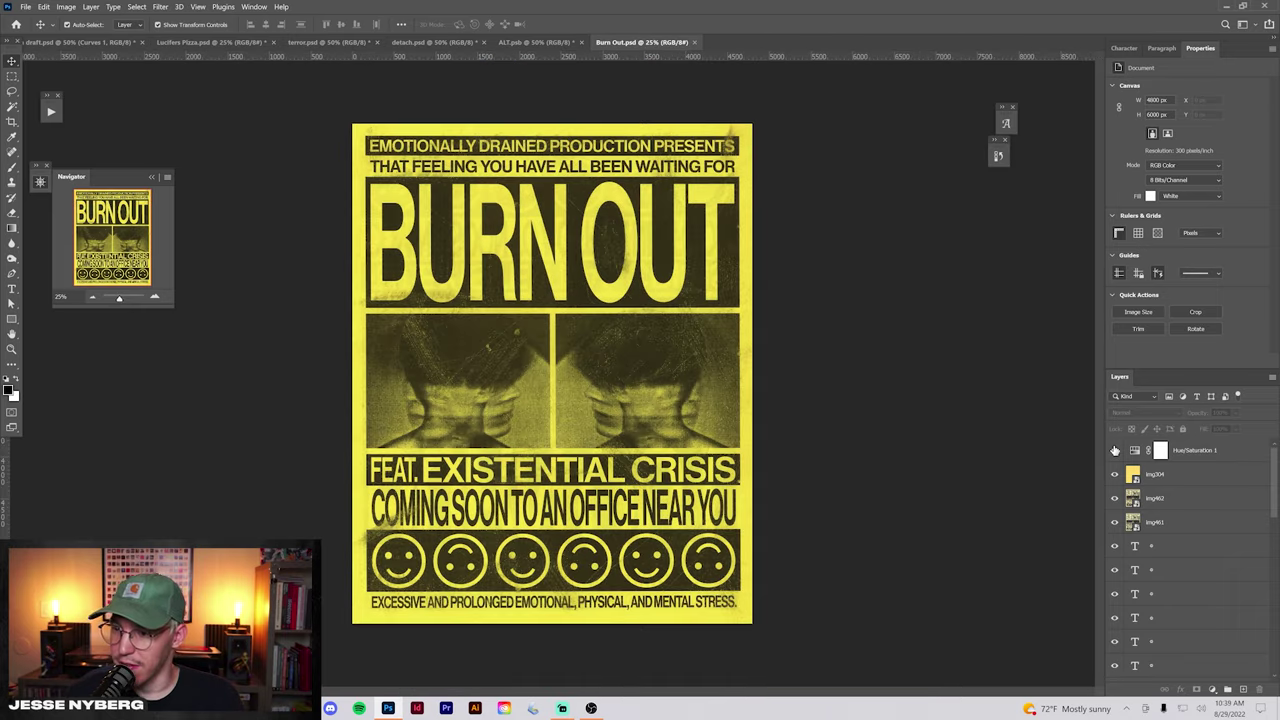
pyautogui.click(1117, 522)
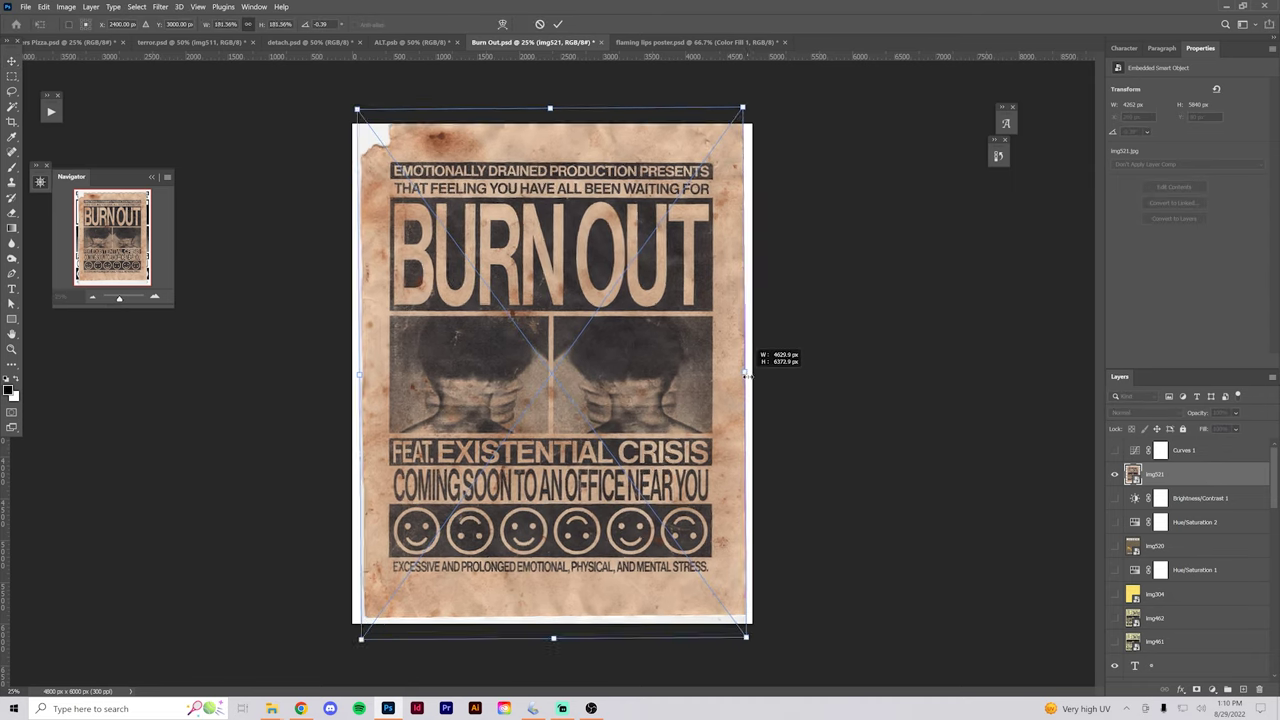
# Step: Scale the img521 BURN OUT scan to about 207% so it extends past every canvas edge
pyautogui.moveTo(371, 366); pyautogui.dragTo(346, 392)
pyautogui.moveTo(750, 391); pyautogui.dragTo(766, 372)
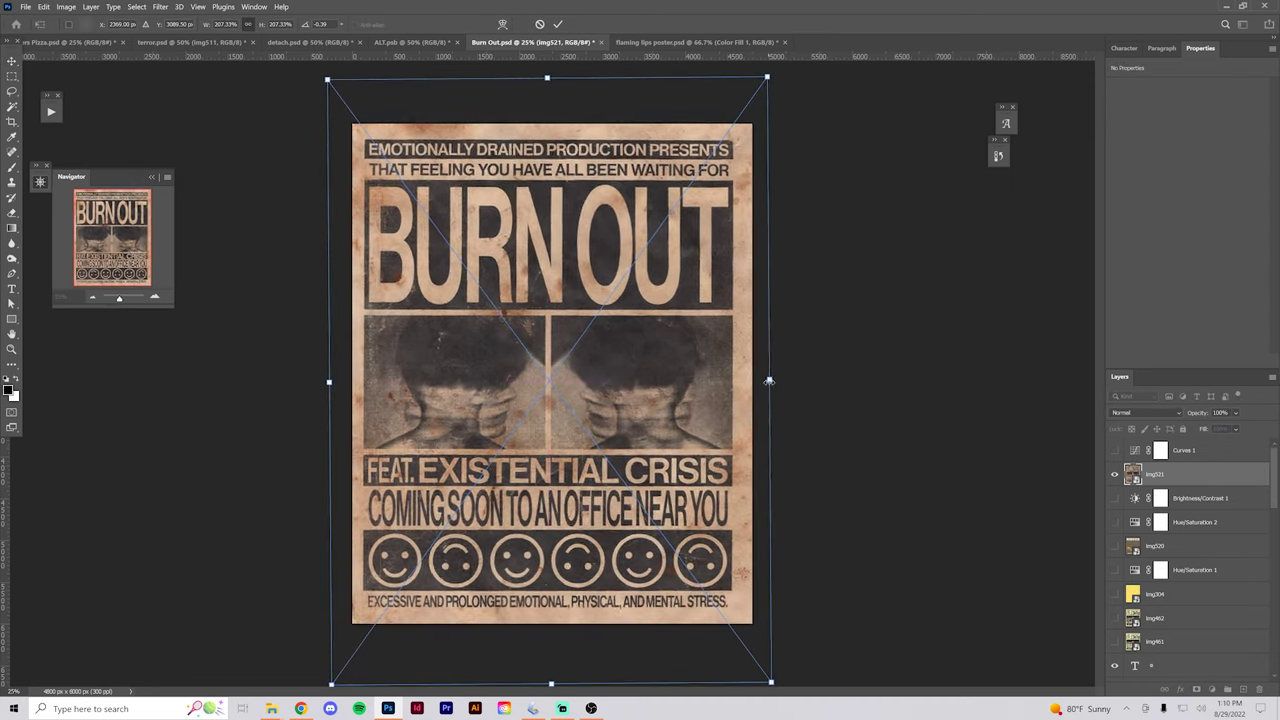